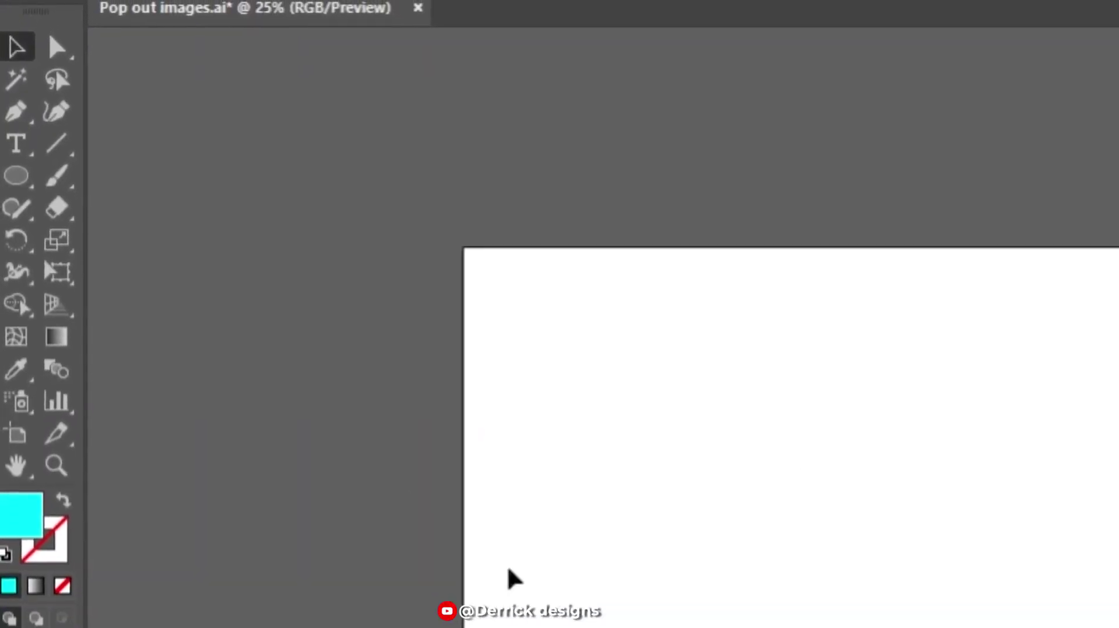
# Step: Draw a cyan circle without a stroke on the artboard using the Ellipse tool
pyautogui.click(22, 184)
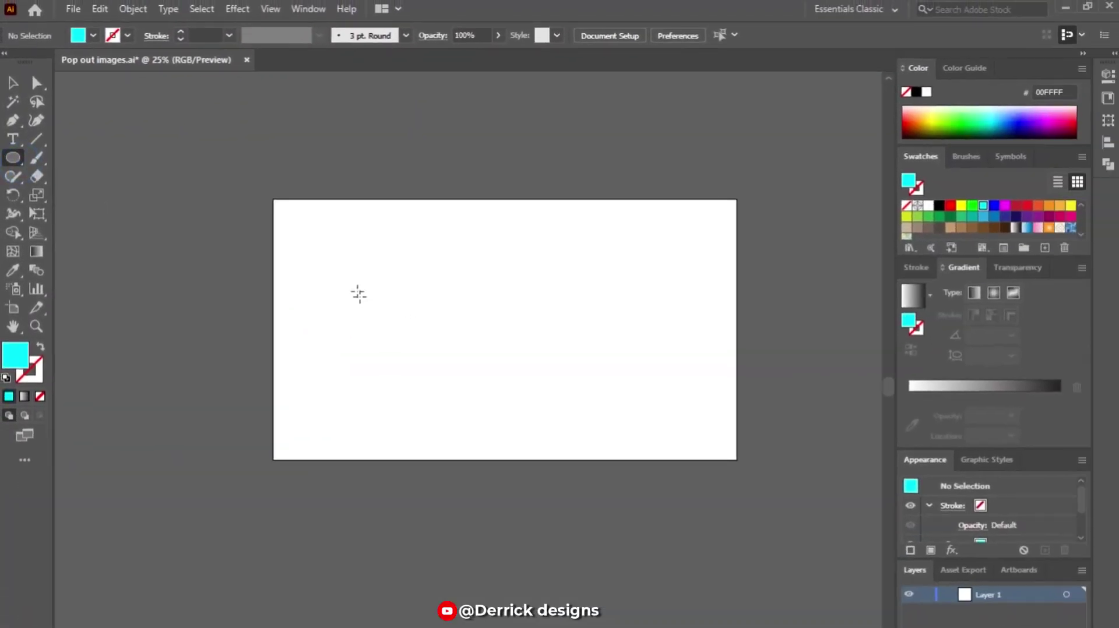
pyautogui.moveTo(393, 300); pyautogui.dragTo(598, 471)
pyautogui.moveTo(536, 435); pyautogui.dragTo(532, 439)
# Step: Duplicate the cyan circle beside the original and space the two circles apart across the artboard
pyautogui.click(11, 86)
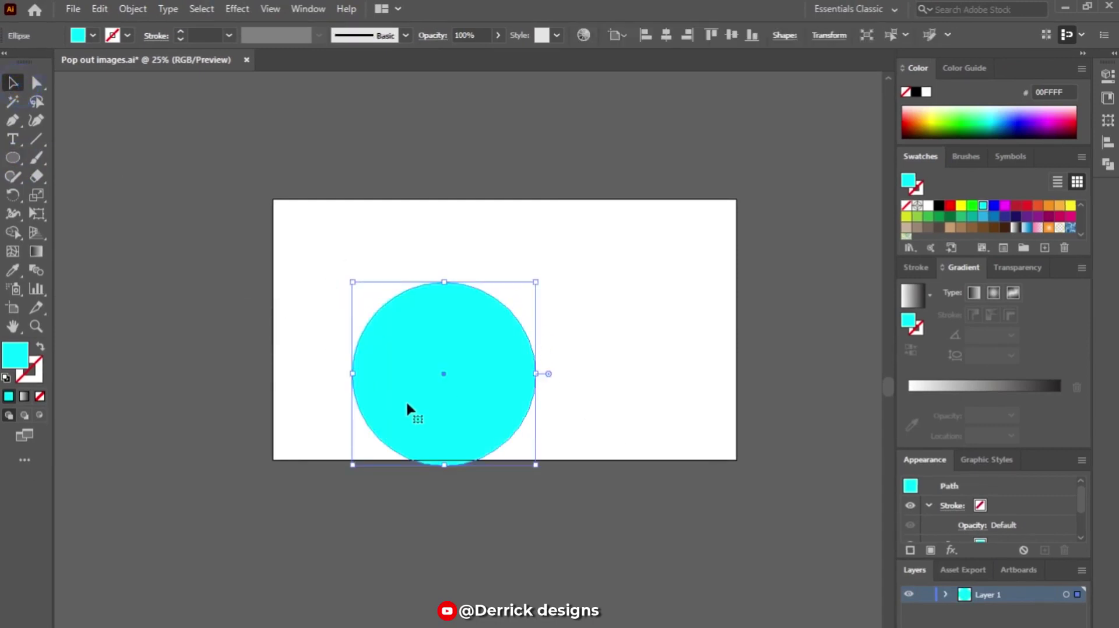
pyautogui.moveTo(430, 413); pyautogui.dragTo(604, 363)
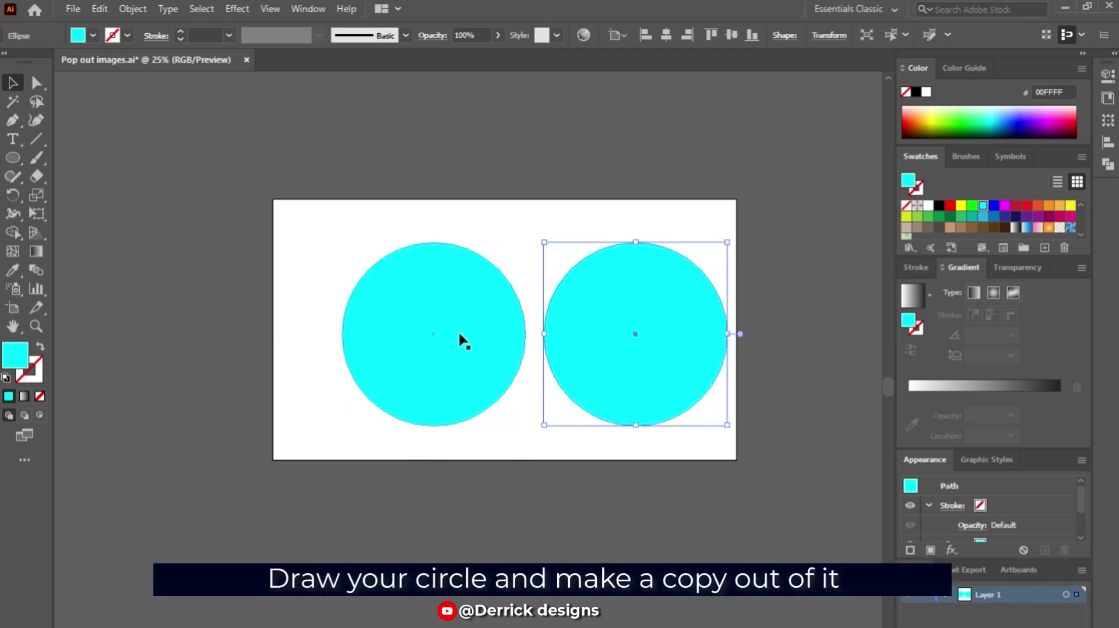
pyautogui.moveTo(438, 332); pyautogui.dragTo(405, 333)
pyautogui.click(531, 264)
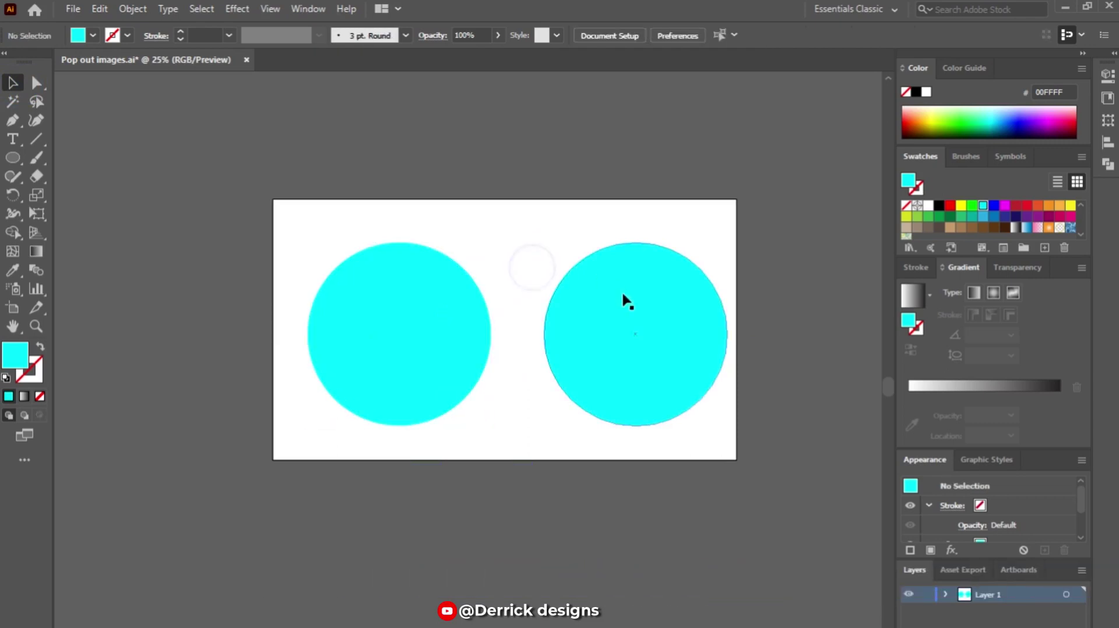
pyautogui.moveTo(622, 300); pyautogui.dragTo(613, 298)
pyautogui.click(591, 215)
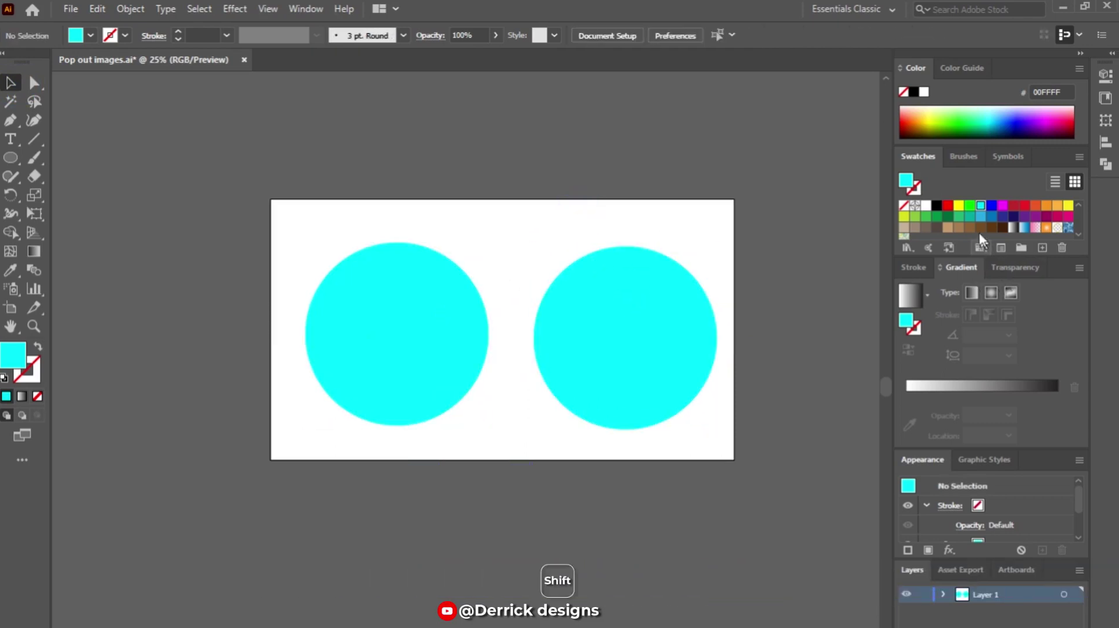
# Step: Fill the left circle with the blue swatch 0071BC
pyautogui.click(425, 280)
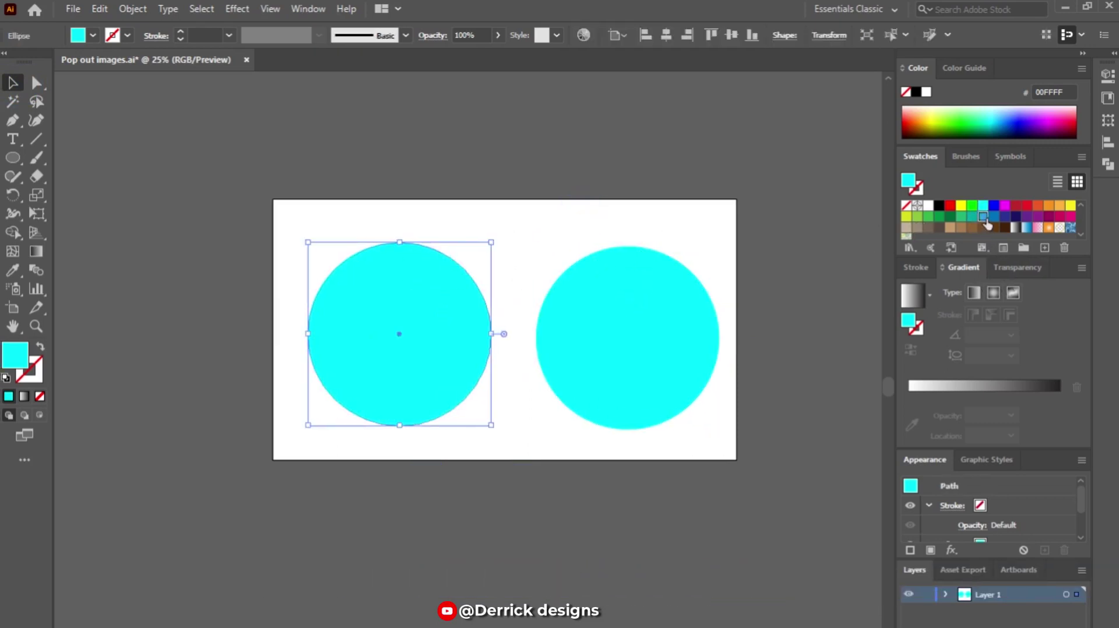
pyautogui.click(992, 217)
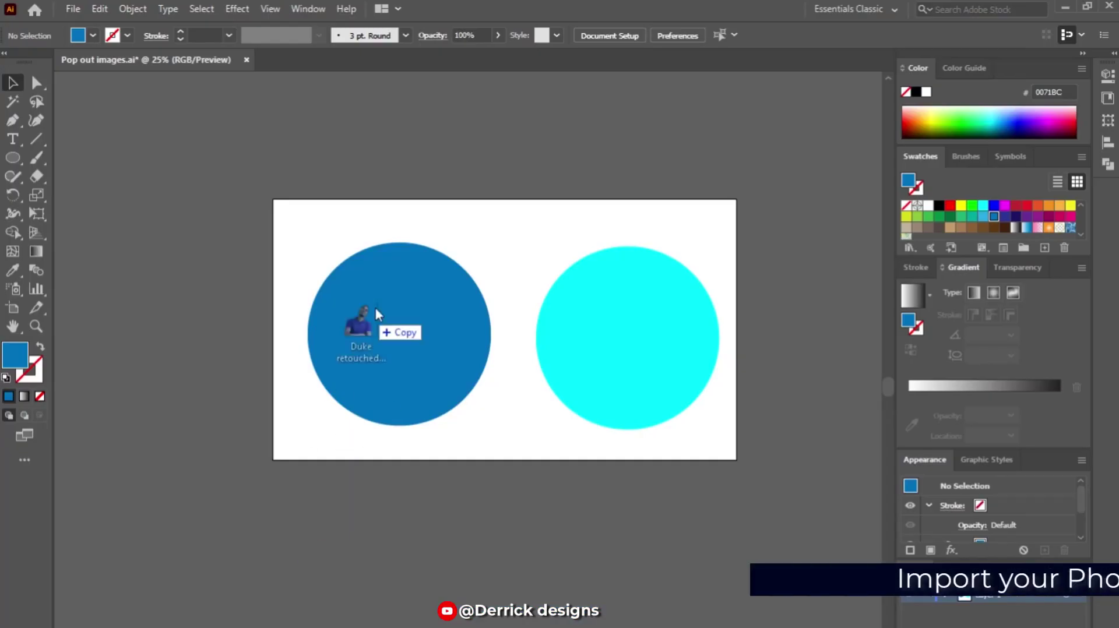
# Step: Import the retouched portrait cutout into the document and move it over the blue circle
pyautogui.moveTo(375, 307); pyautogui.dragTo(473, 293)
pyautogui.scroll(-4, 473, 291)
pyautogui.moveTo(450, 194); pyautogui.dragTo(414, 482)
pyautogui.scroll(3, 469, 393)
pyautogui.moveTo(414, 482); pyautogui.dragTo(431, 368)
# Step: Scale the portrait down proportionally and position it over the blue circle with the head rising above the circle's upper edge
pyautogui.moveTo(275, 157); pyautogui.dragTo(334, 222)
pyautogui.moveTo(445, 430); pyautogui.dragTo(422, 384)
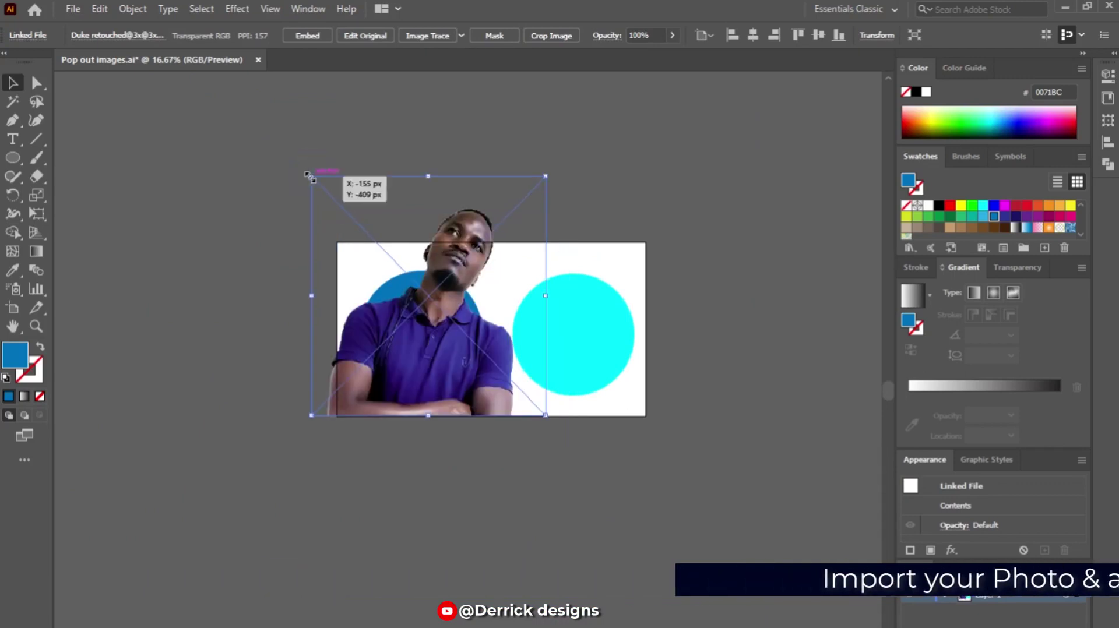
pyautogui.moveTo(313, 177); pyautogui.dragTo(376, 242)
pyautogui.moveTo(459, 379); pyautogui.dragTo(428, 346)
pyautogui.moveTo(348, 211); pyautogui.dragTo(360, 223)
pyautogui.moveTo(457, 344); pyautogui.dragTo(387, 360)
pyautogui.scroll(2, 450, 364)
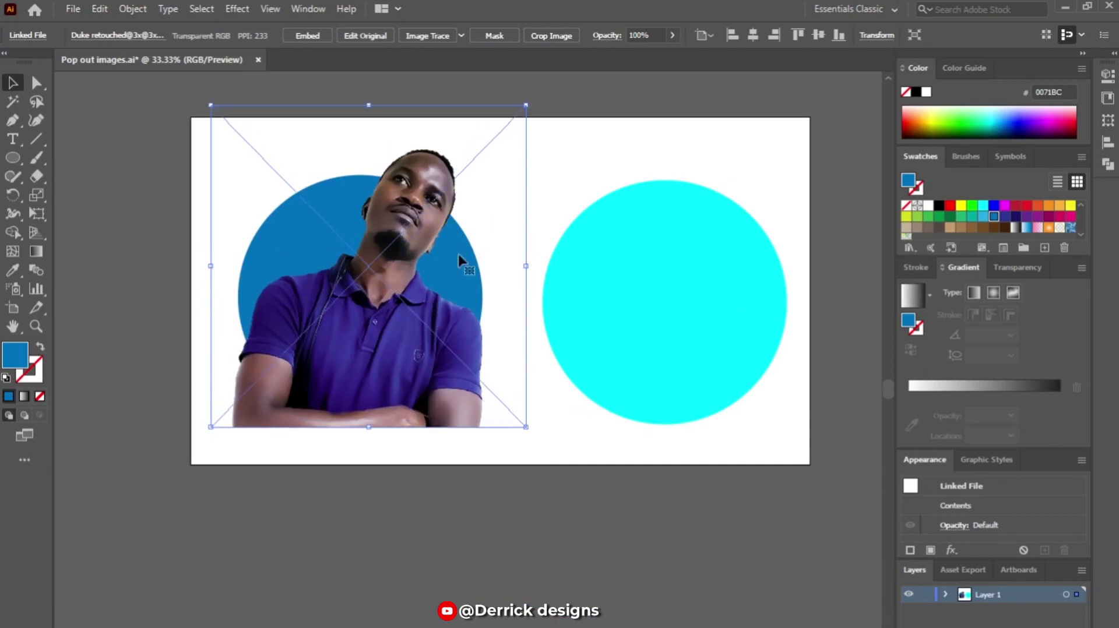
pyautogui.moveTo(397, 264); pyautogui.dragTo(398, 256)
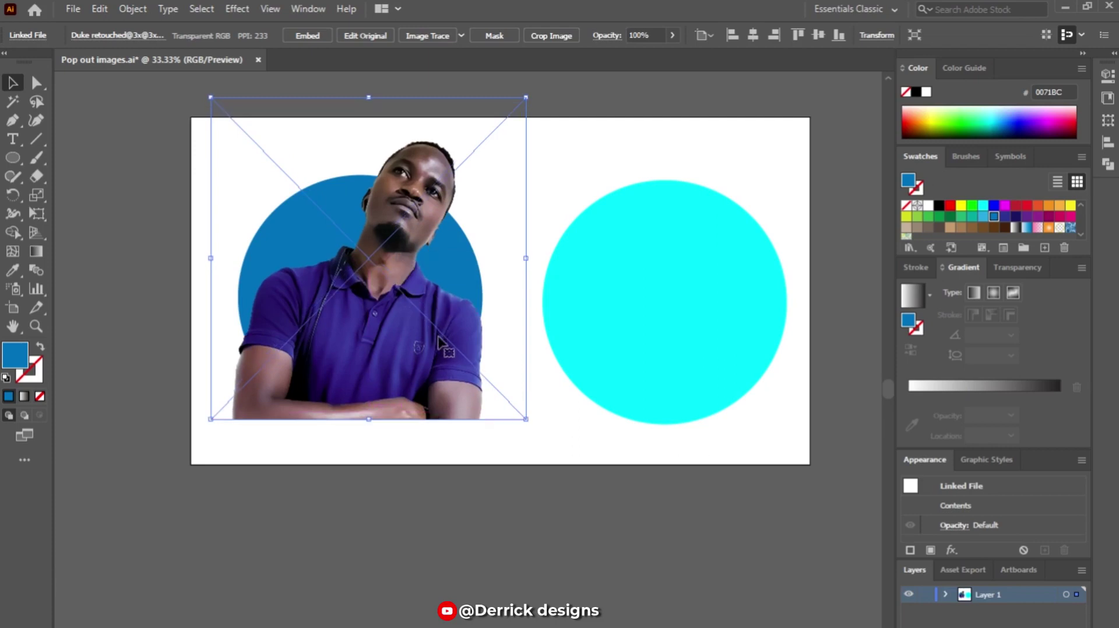
# Step: Send the portrait to the back, behind the blue circle
pyautogui.rightClick(393, 312)
pyautogui.moveTo(433, 445)
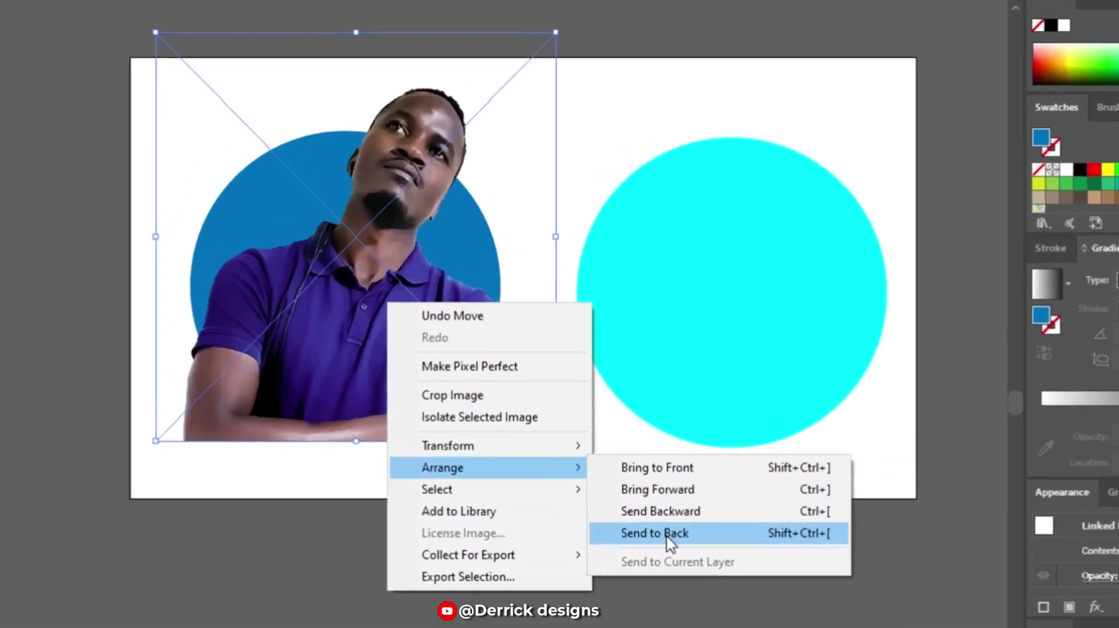
pyautogui.click(604, 492)
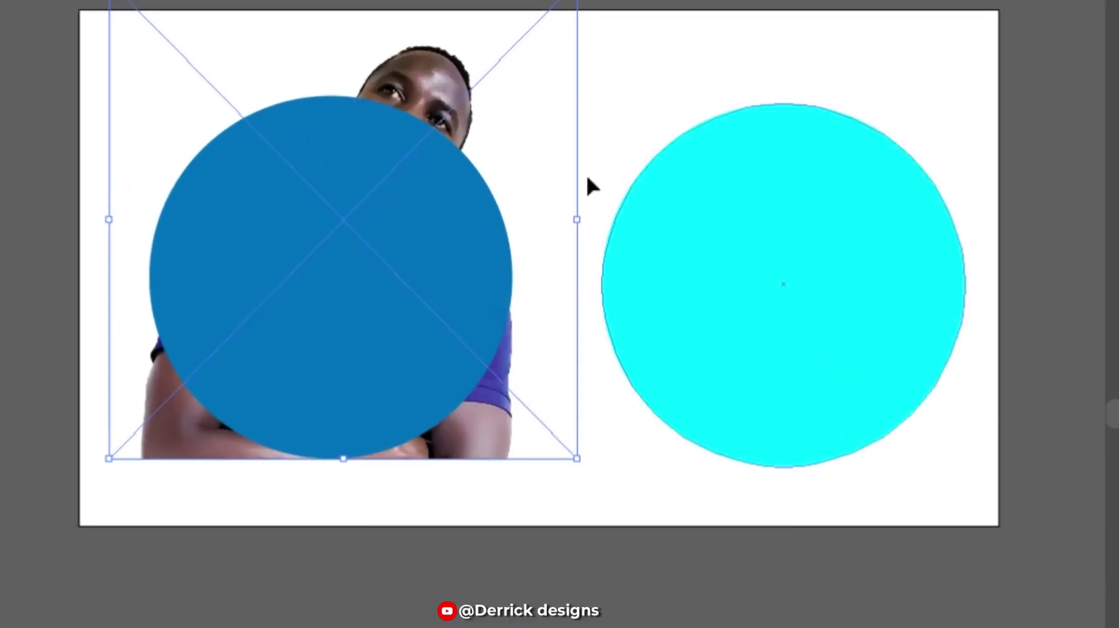
# Step: Select the blue circle and the portrait together and make a clipping mask from them
pyautogui.moveTo(51, 92); pyautogui.dragTo(507, 399)
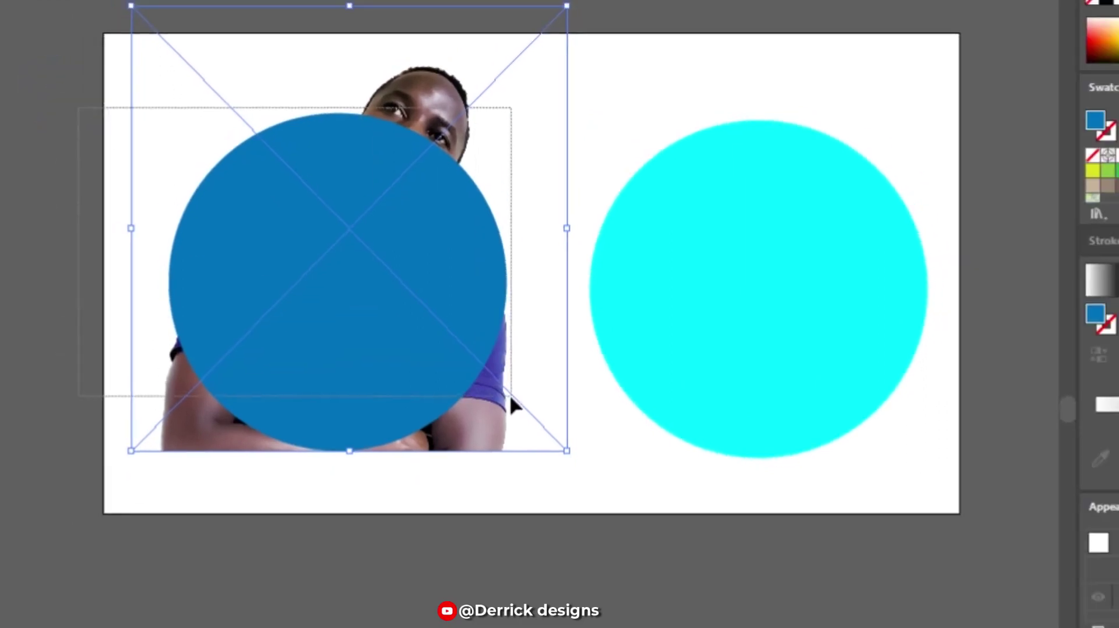
pyautogui.rightClick(397, 245)
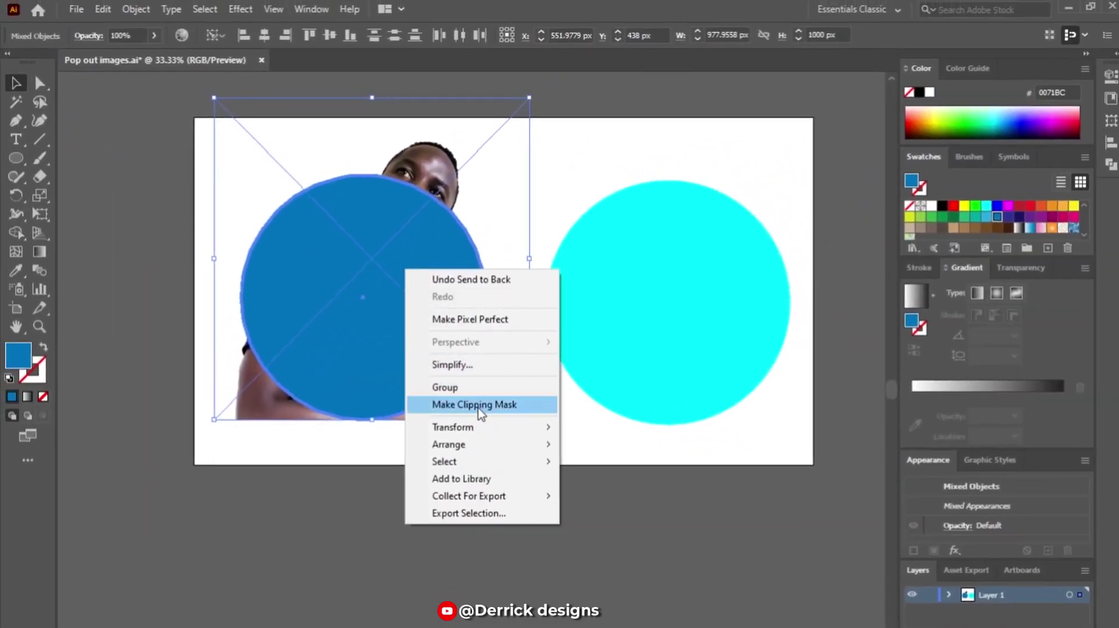
pyautogui.click(478, 407)
# Step: Fill the remaining cyan circle with blue 0071BC and move it exactly over the clipped portrait
pyautogui.click(627, 309)
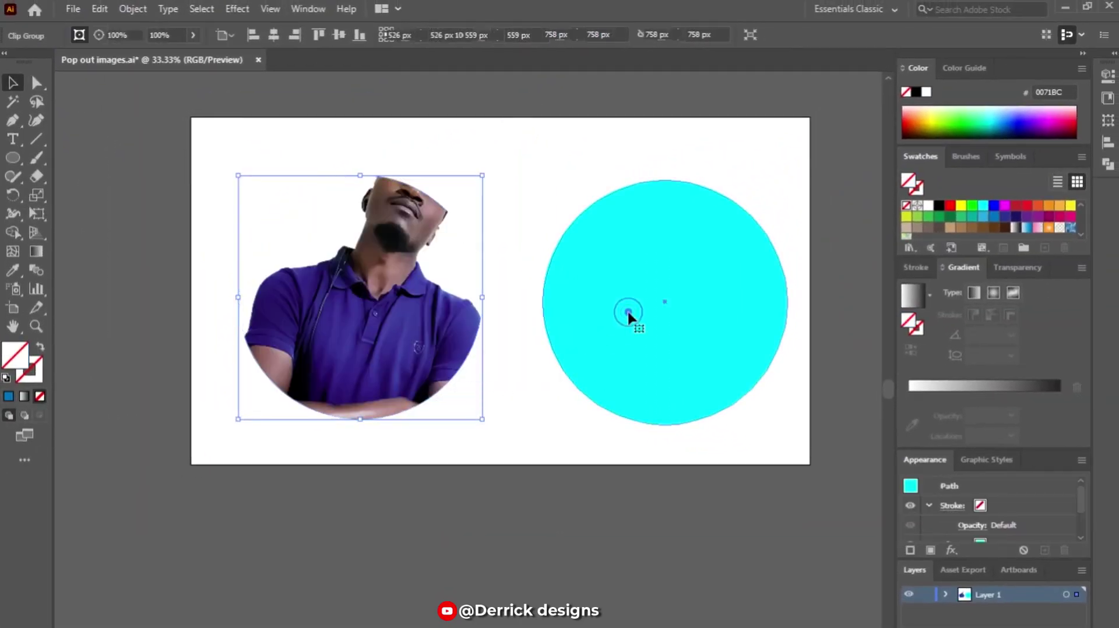
pyautogui.click(994, 216)
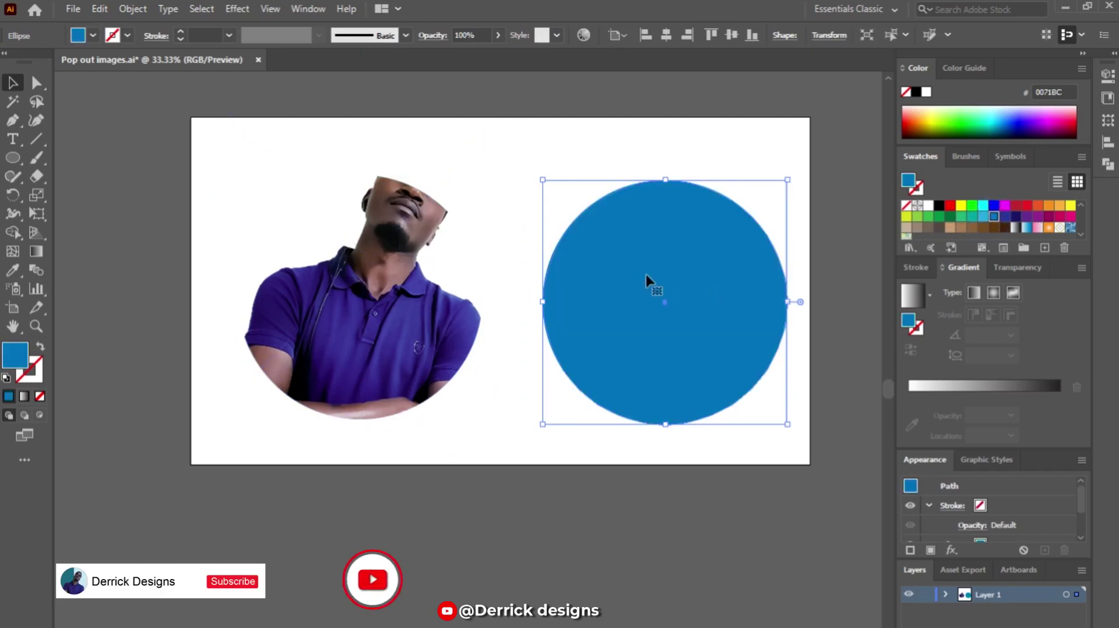
pyautogui.moveTo(707, 283); pyautogui.dragTo(400, 280)
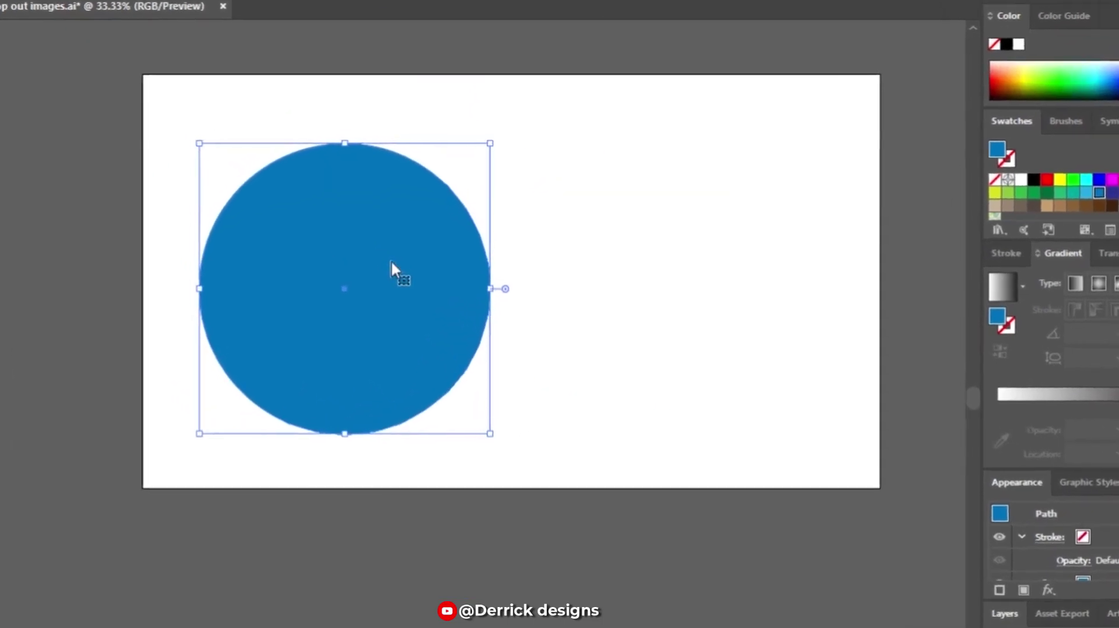
# Step: Send the blue circle to the back so it forms the background of the clipped portrait
pyautogui.rightClick(390, 260)
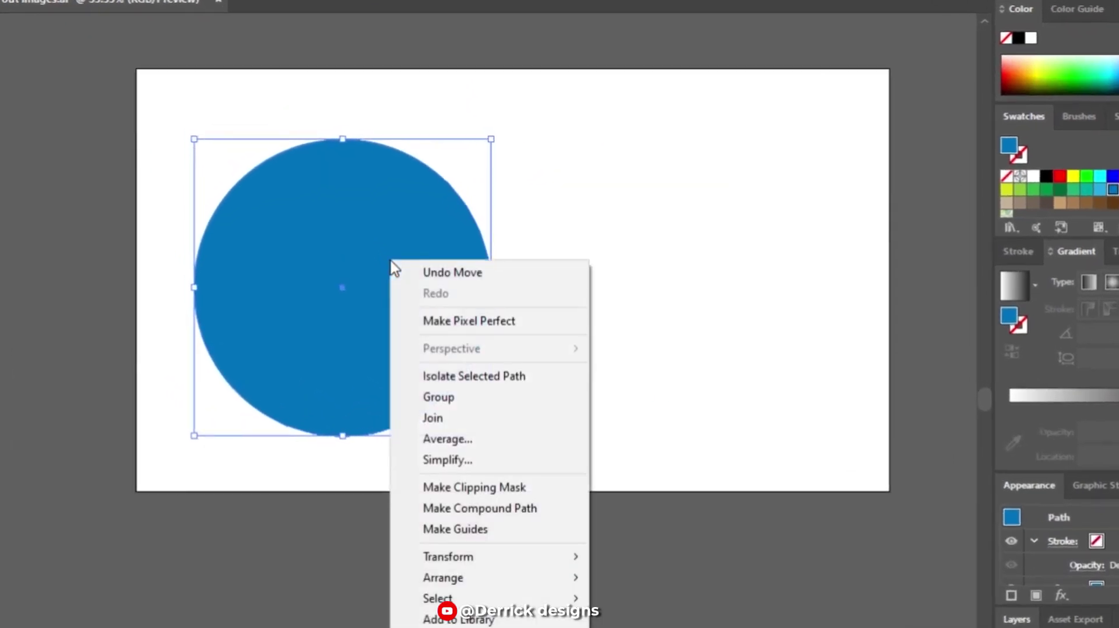
pyautogui.moveTo(440, 580)
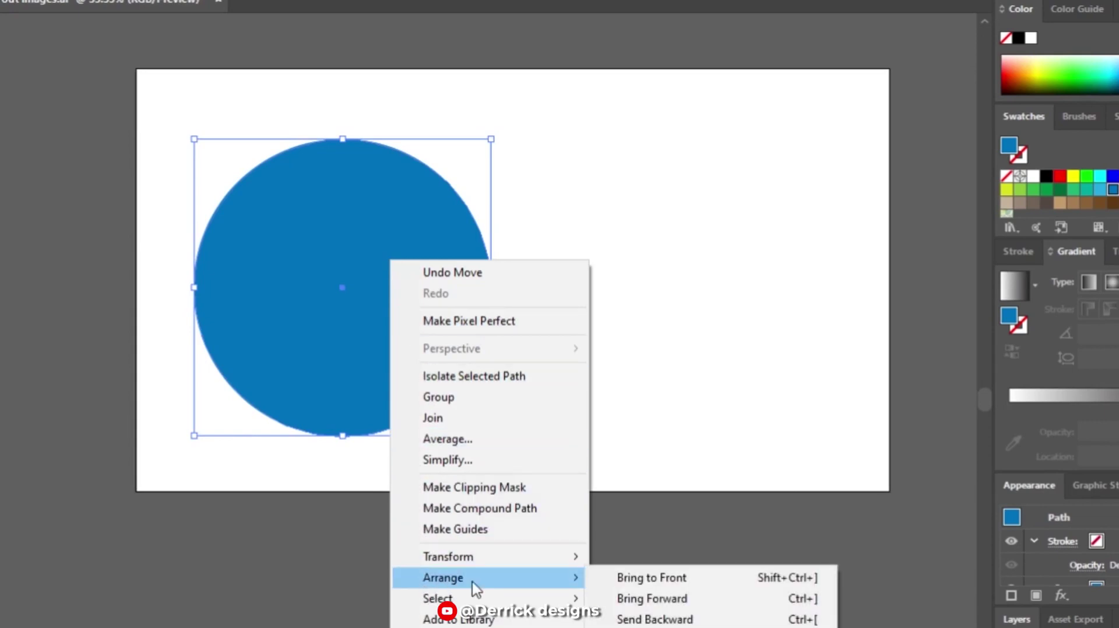
pyautogui.click(679, 627)
pyautogui.click(682, 344)
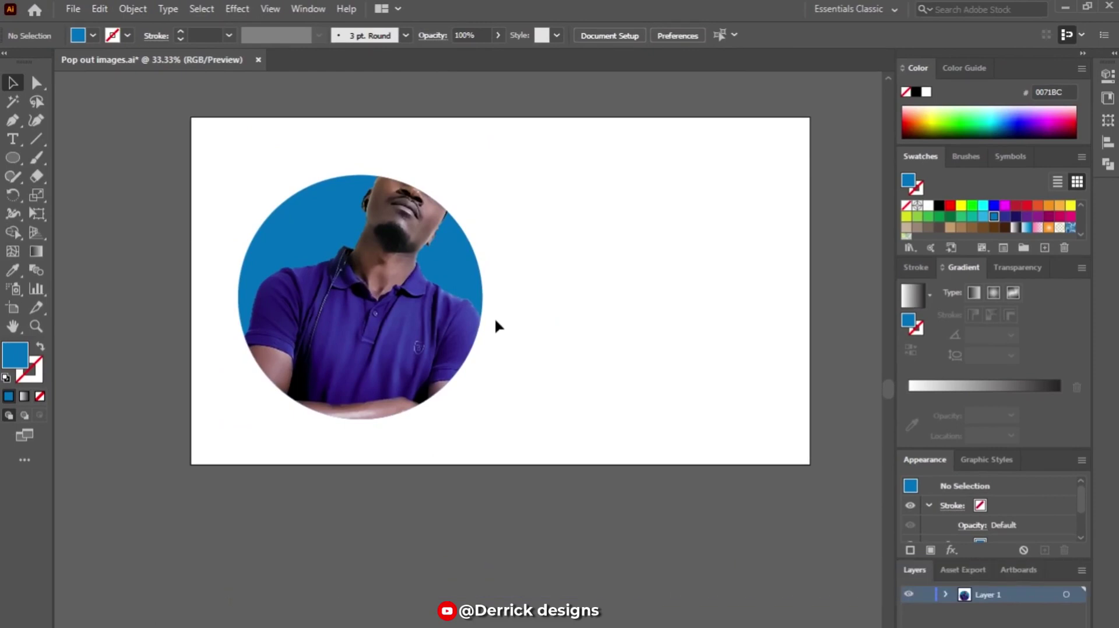
# Step: Pull the clipping path's top anchor point above the head with Direct Selection, to about X 719 px, Y 67 px
pyautogui.click(410, 274)
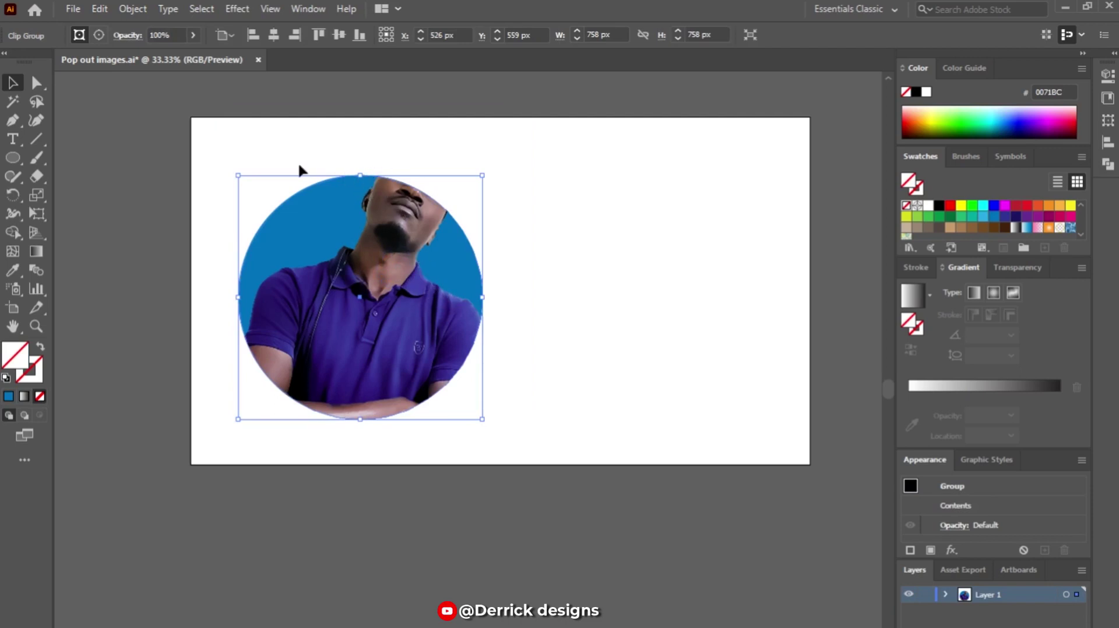
pyautogui.click(43, 86)
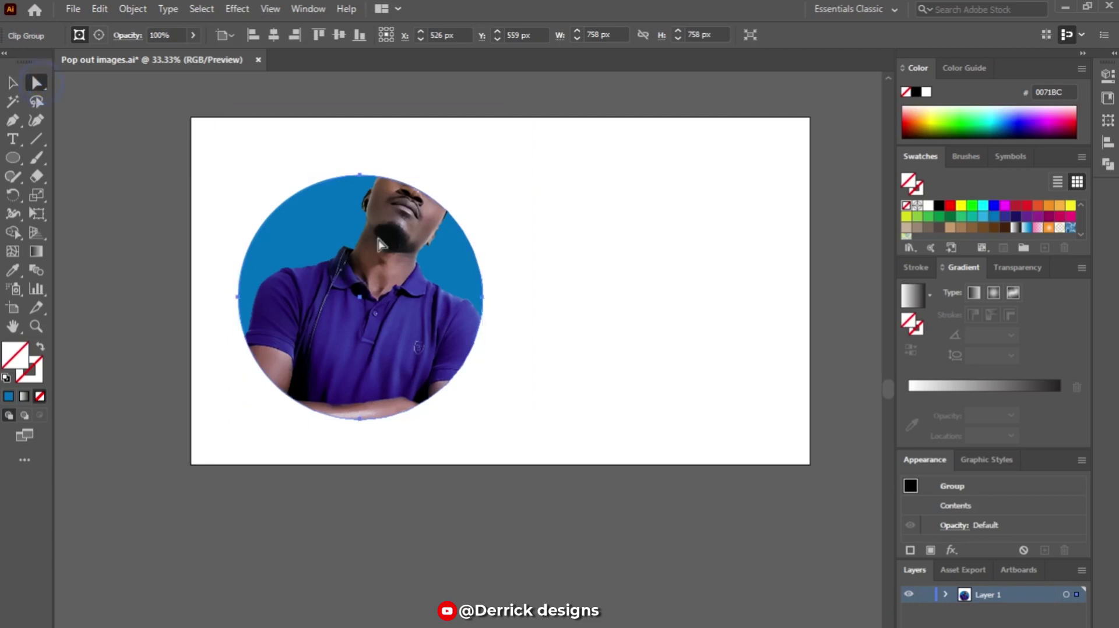
pyautogui.scroll(2, 360, 175)
pyautogui.click(359, 179)
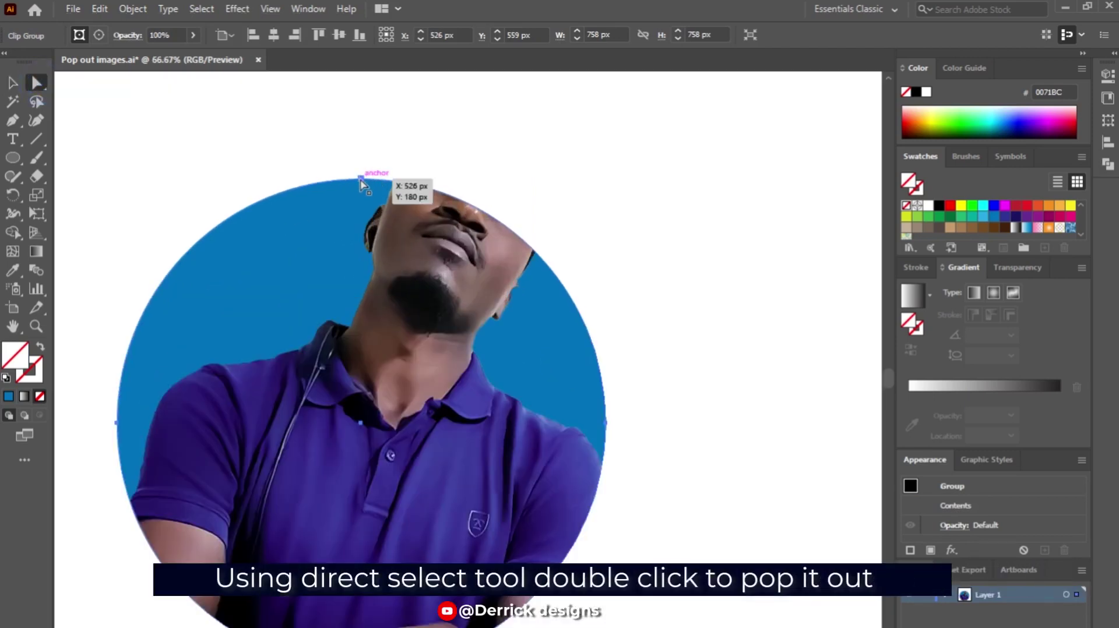
pyautogui.click(361, 177)
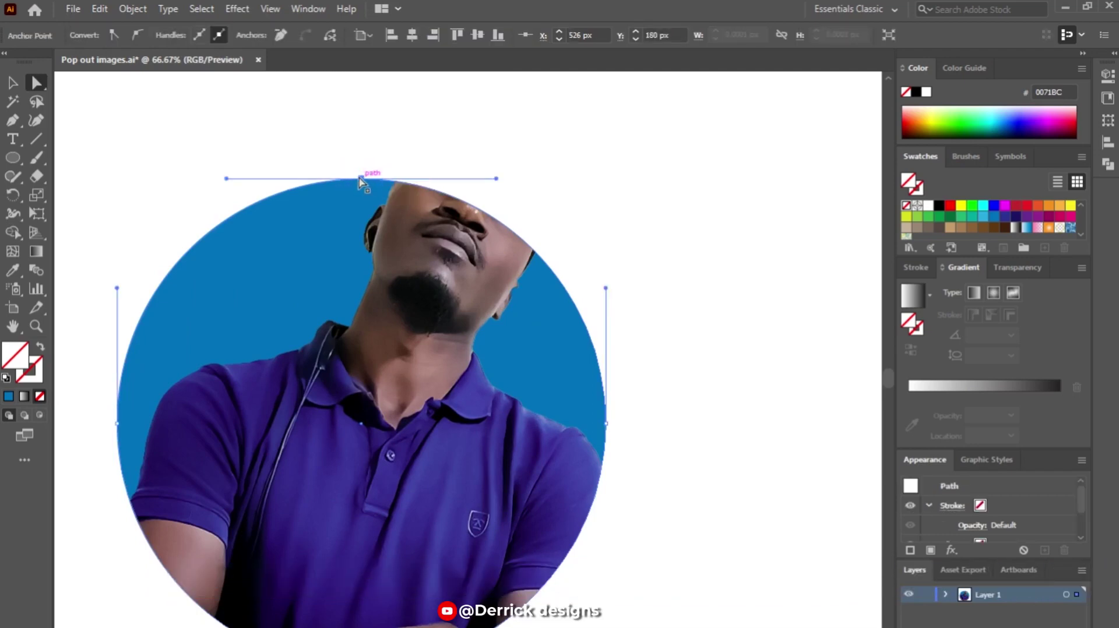
pyautogui.moveTo(360, 178); pyautogui.dragTo(485, 105)
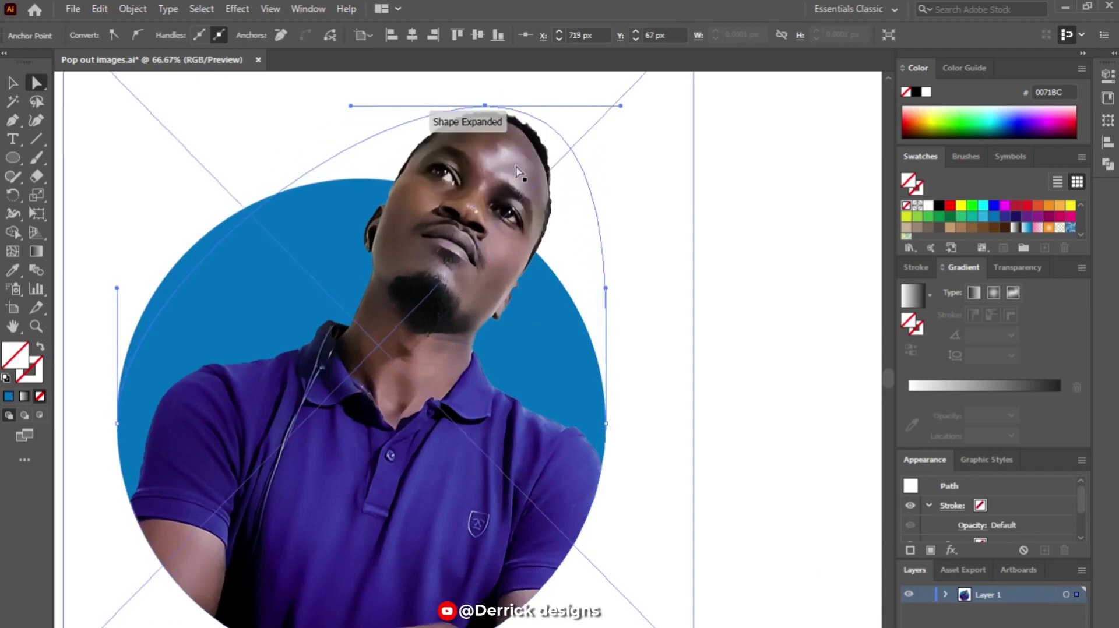
# Step: Refine the clipping path's top anchor to about X 737 px, Y 42 px, giving the head more clearance, and deselect it
pyautogui.scroll(4, 520, 180)
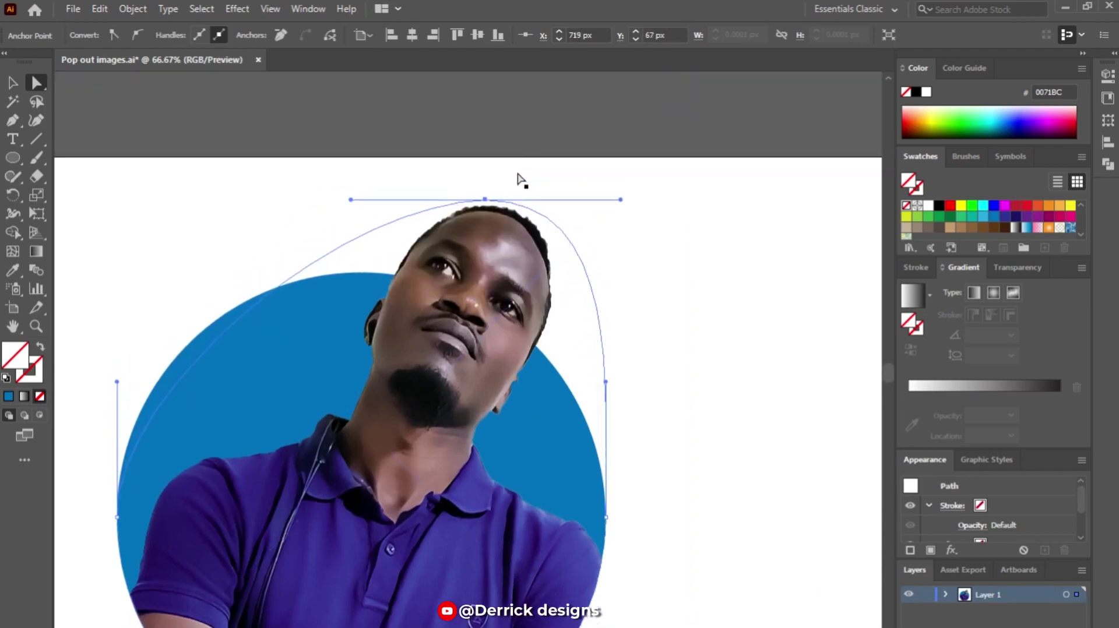
pyautogui.scroll(-1, 518, 188)
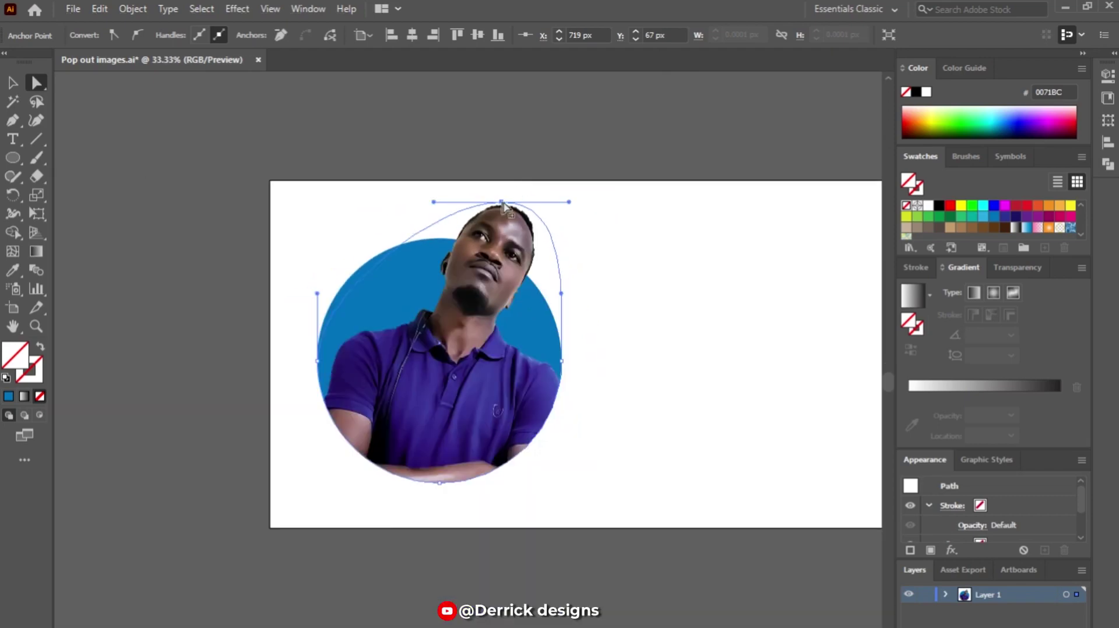
pyautogui.moveTo(502, 203); pyautogui.dragTo(508, 194)
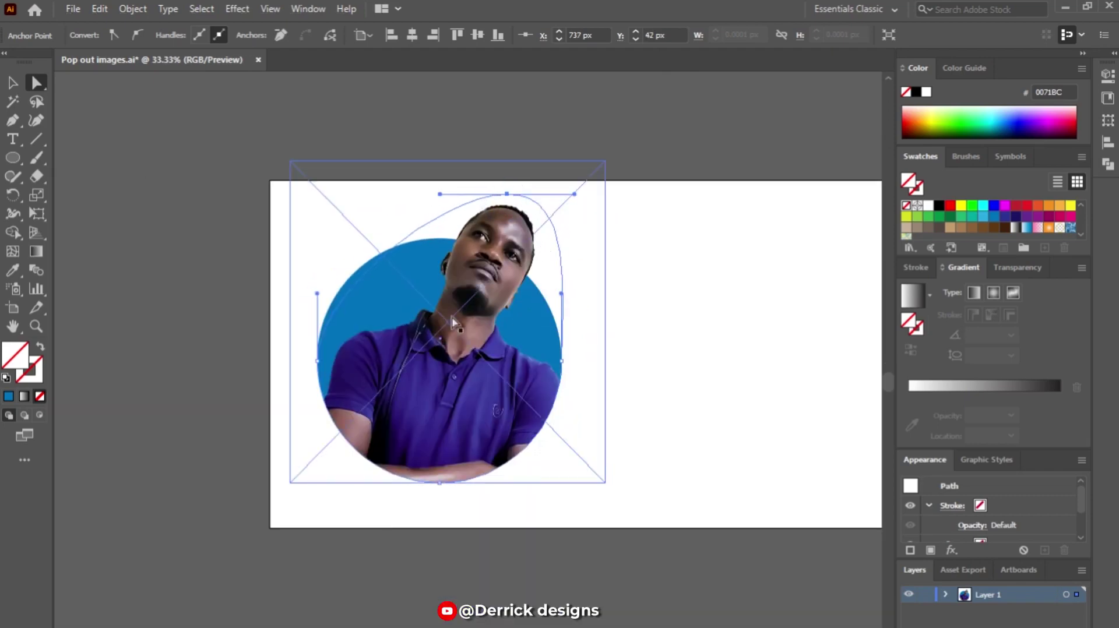
pyautogui.click(12, 82)
pyautogui.click(699, 283)
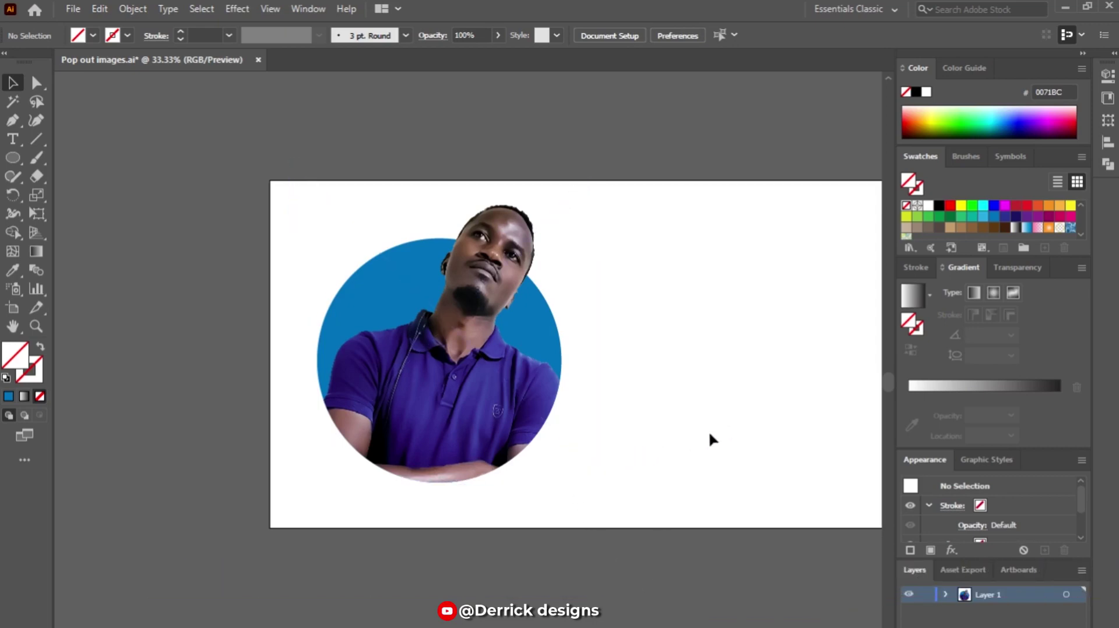
# Step: Select the clipped portrait with its blue circle and move them together towards the artboard's left edge
pyautogui.moveTo(639, 282); pyautogui.dragTo(434, 432)
pyautogui.moveTo(543, 391); pyautogui.dragTo(456, 365)
pyautogui.click(629, 411)
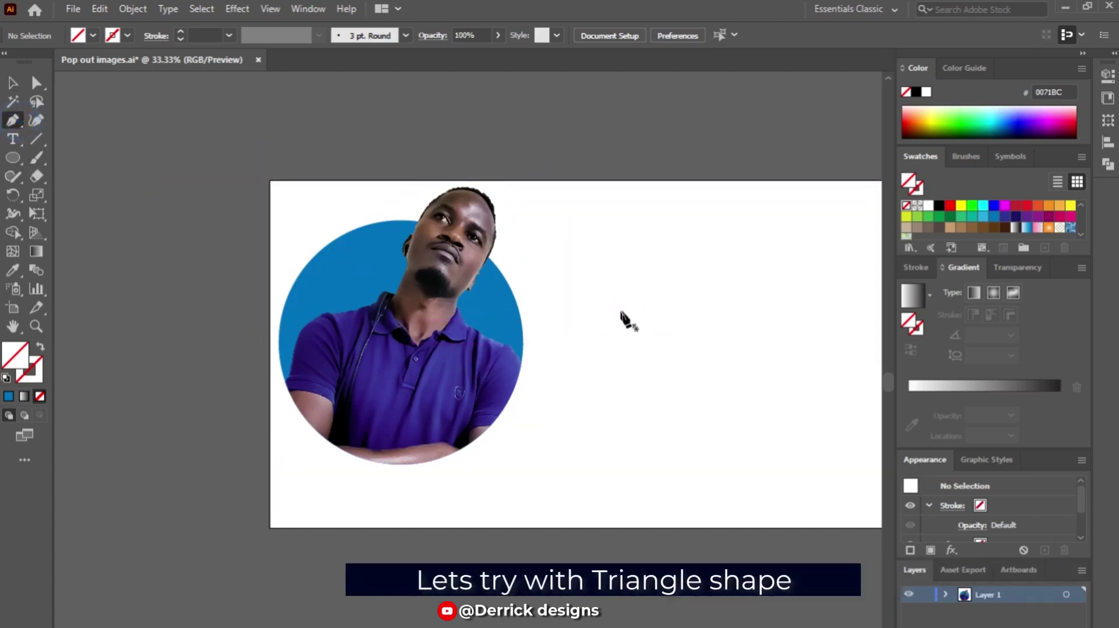
# Step: Draw a closed triangle in the empty right half of the artboard with the Pen tool, its first corner at about X 1089 px, Y 317 px
pyautogui.moveTo(682, 360); pyautogui.dragTo(491, 345)
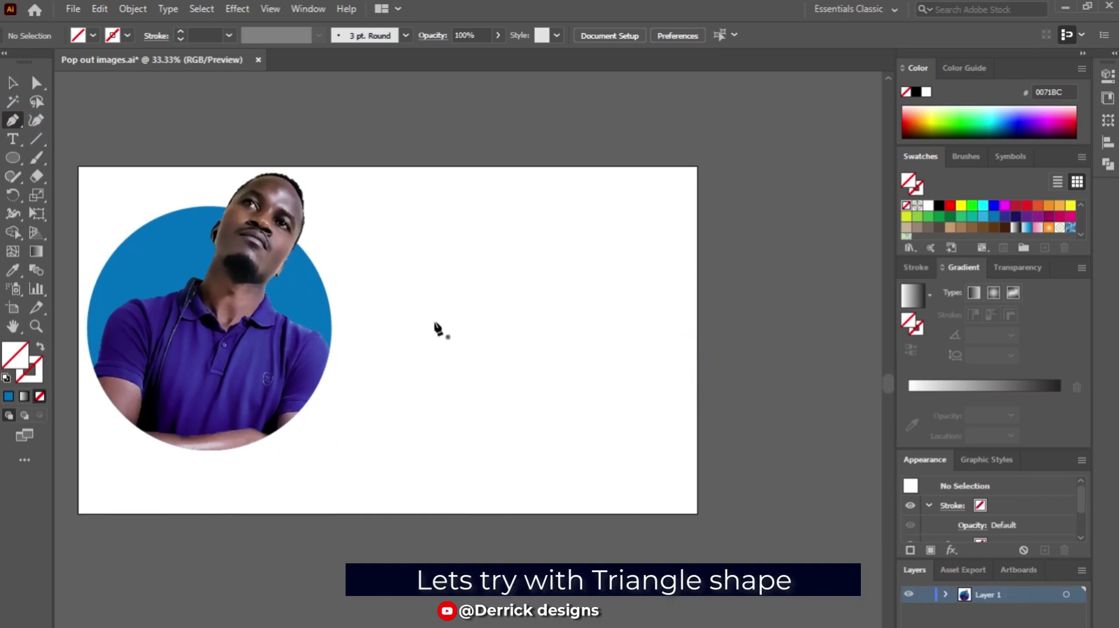
pyautogui.click(429, 269)
pyautogui.click(432, 471)
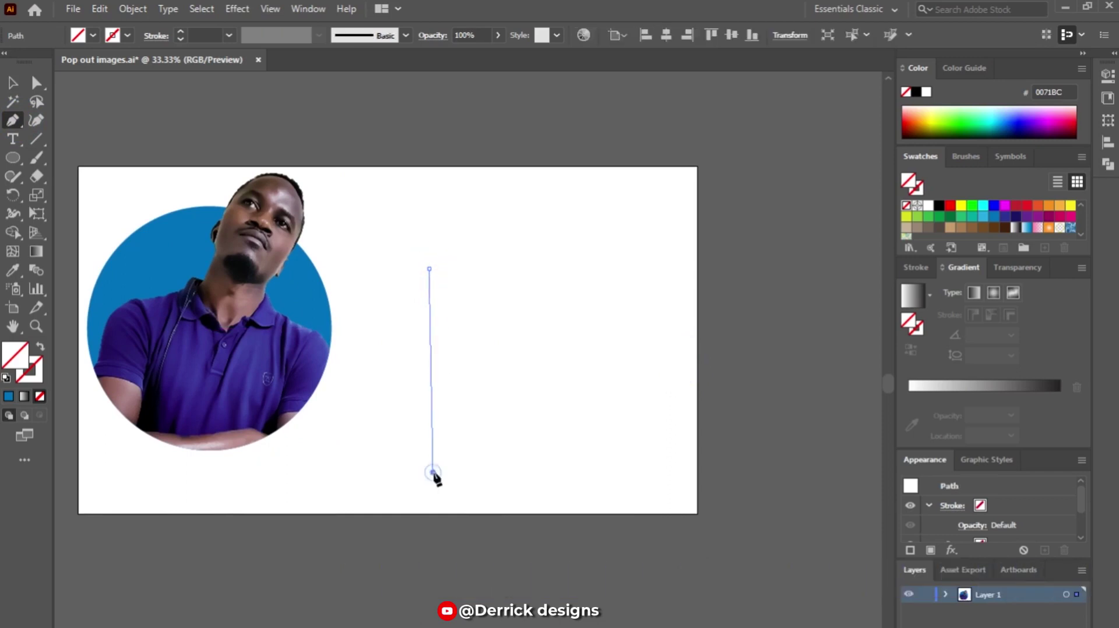
pyautogui.click(635, 318)
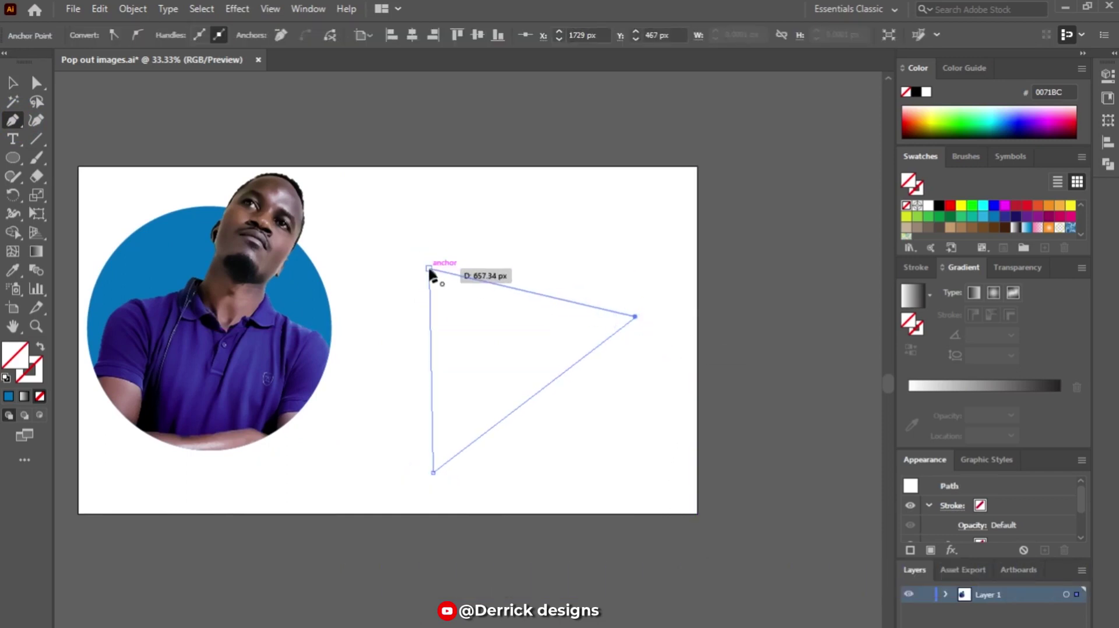
pyautogui.click(430, 269)
# Step: Rotate the triangle slightly clockwise and fill it with blue 0071BC
pyautogui.click(13, 82)
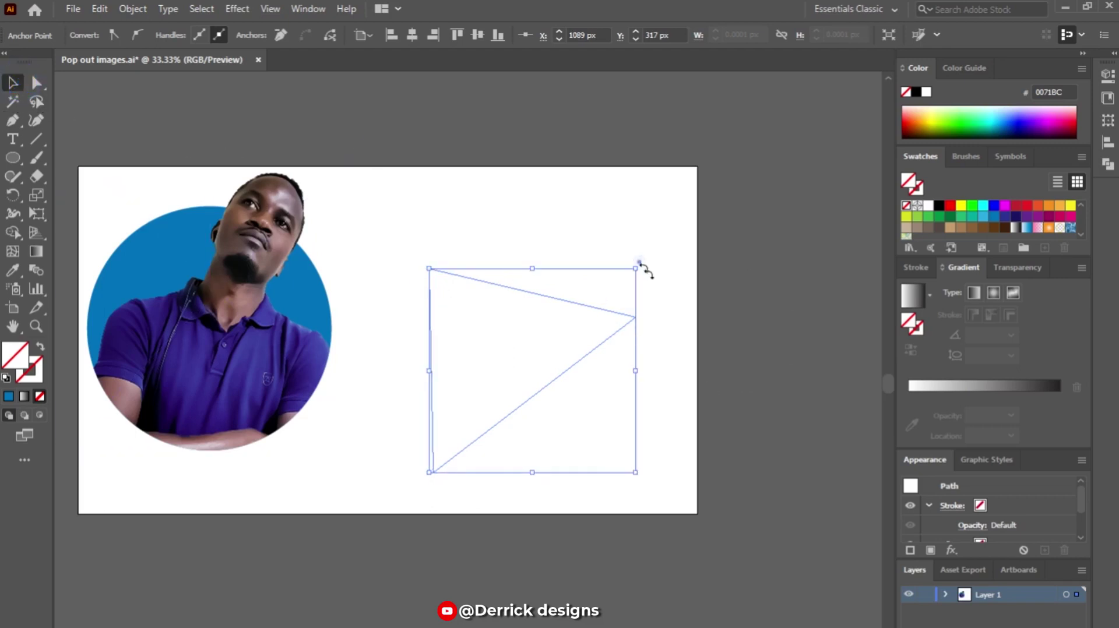
pyautogui.moveTo(643, 268); pyautogui.dragTo(669, 309)
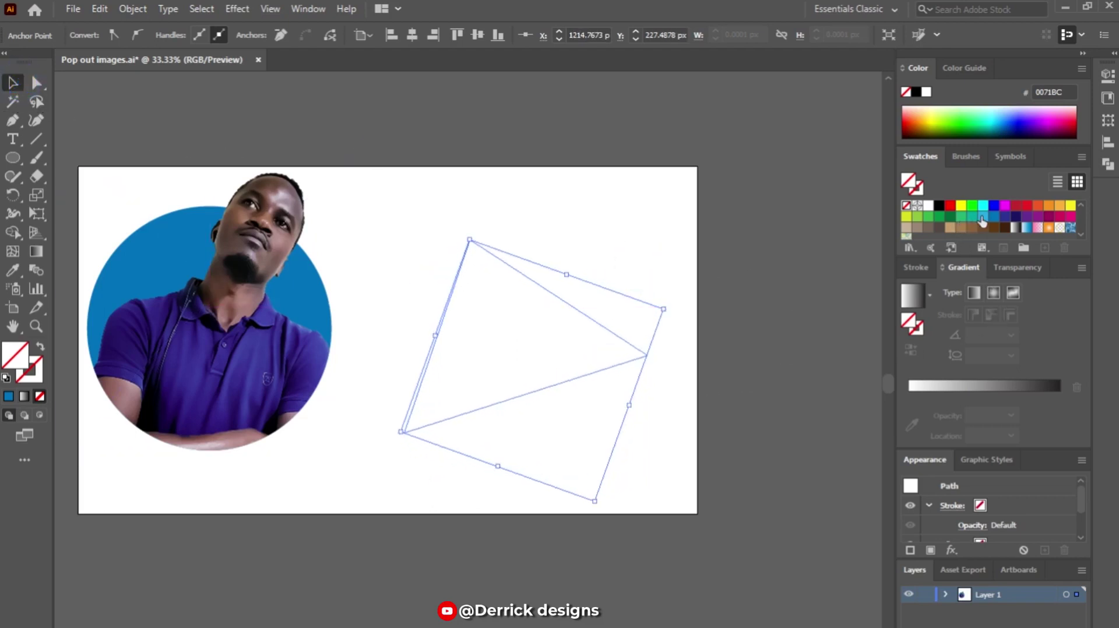
pyautogui.click(983, 216)
pyautogui.click(994, 216)
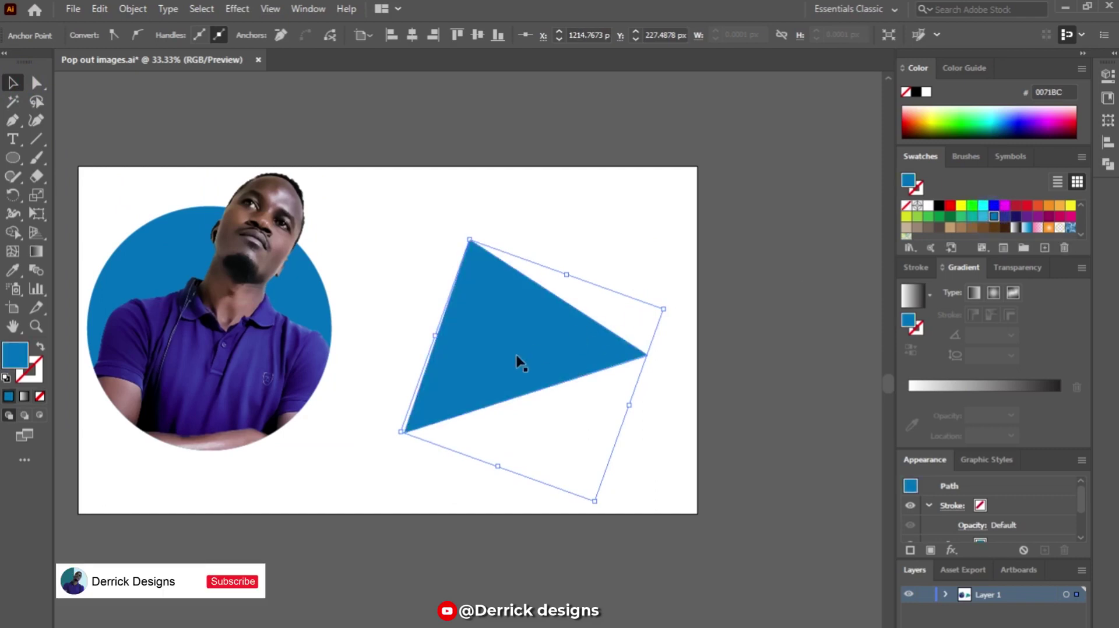
# Step: Duplicate the blue triangle and place the copy partly beyond the artboard's right edge
pyautogui.moveTo(484, 376); pyautogui.dragTo(735, 436)
pyautogui.moveTo(685, 247); pyautogui.dragTo(583, 281)
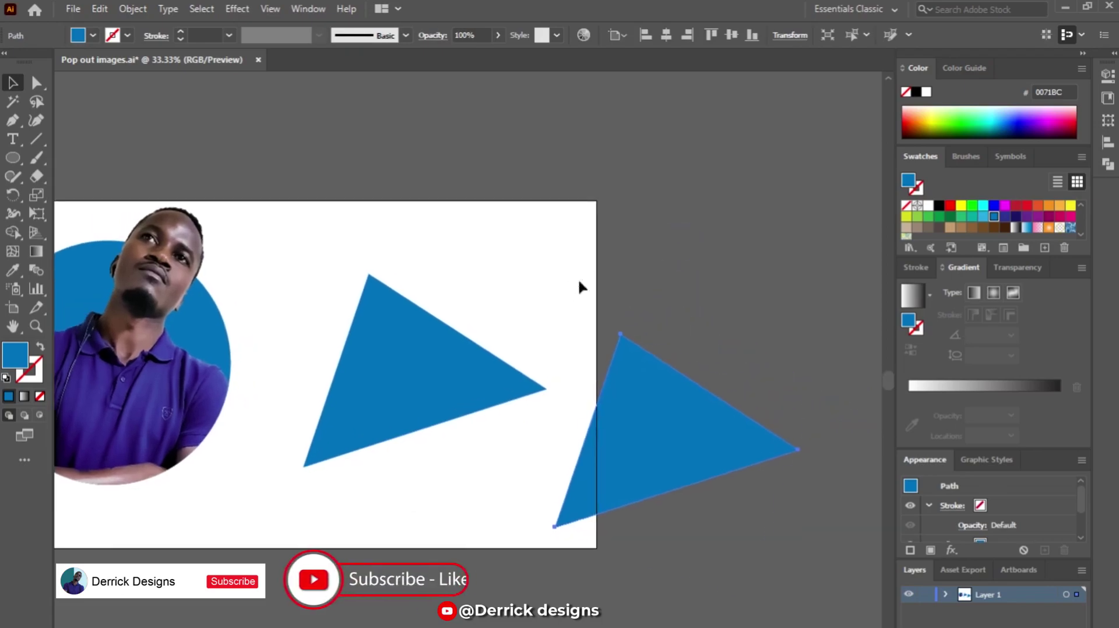
# Step: Place the retouched portrait image from the desktop into the document, scaled down and positioned over the original triangle
pyautogui.click(1065, 8)
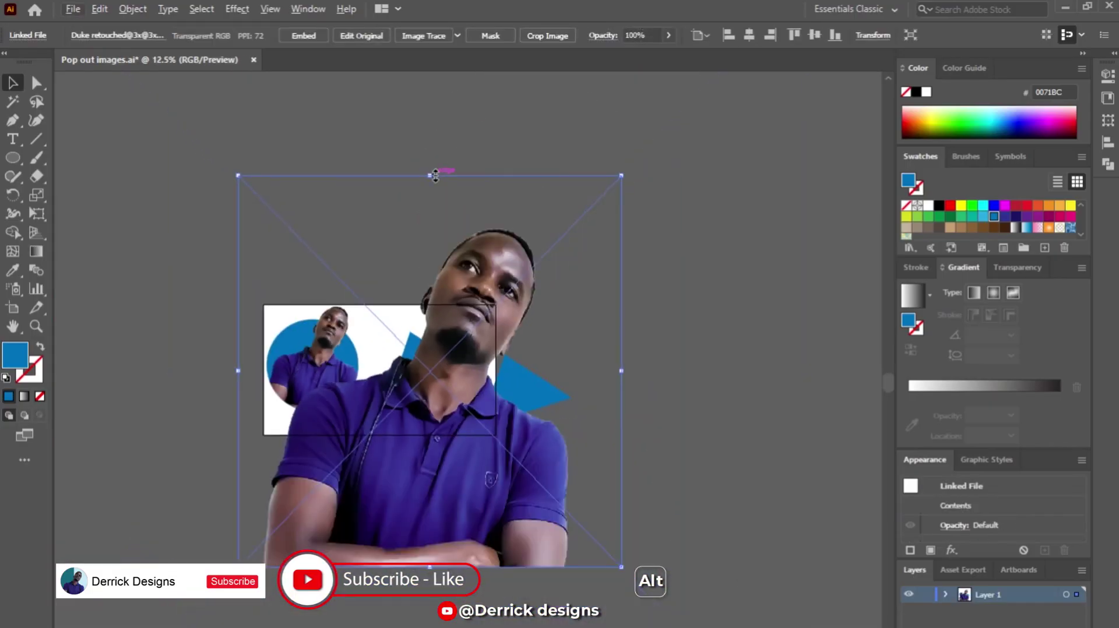
pyautogui.moveTo(438, 175); pyautogui.dragTo(434, 328)
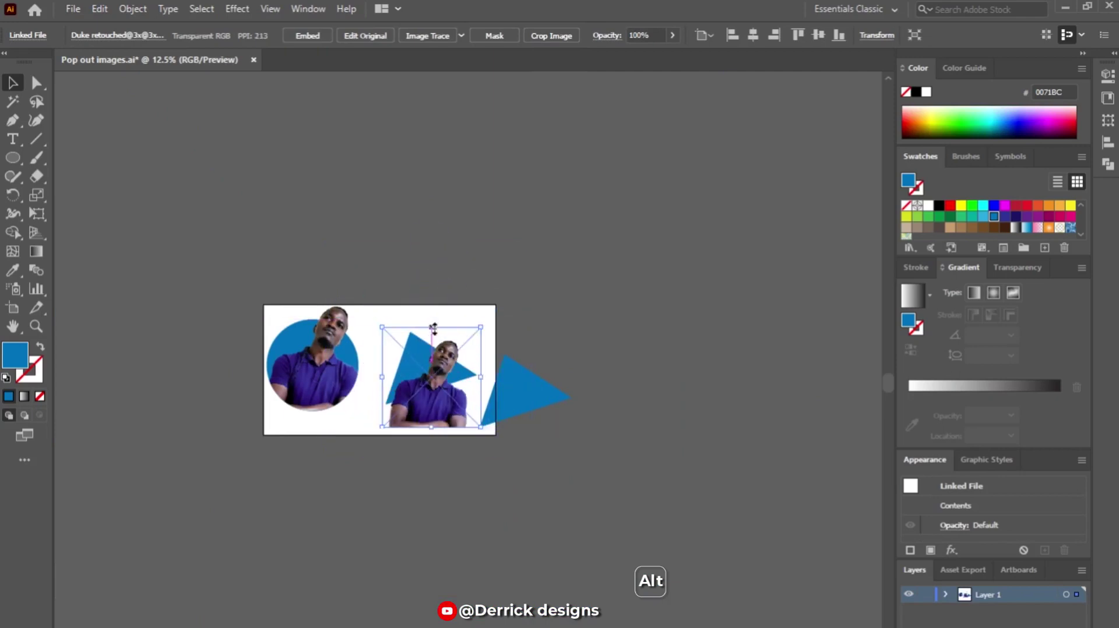
pyautogui.scroll(3, 445, 382)
pyautogui.moveTo(410, 456); pyautogui.dragTo(405, 394)
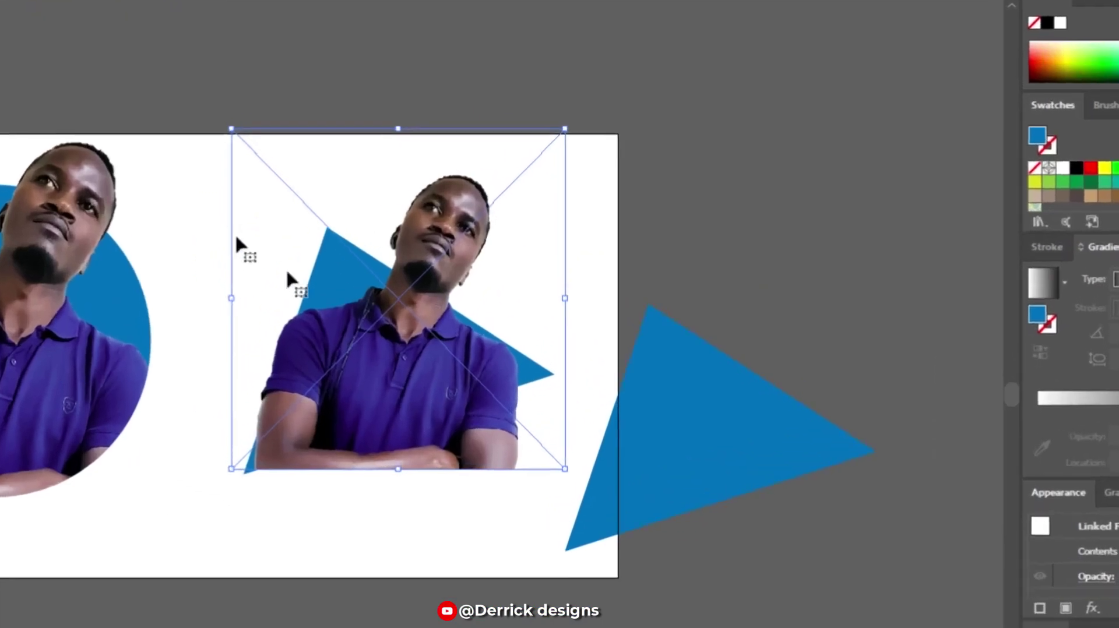
# Step: Send the newly placed portrait to the back, behind the blue triangle
pyautogui.rightClick(406, 356)
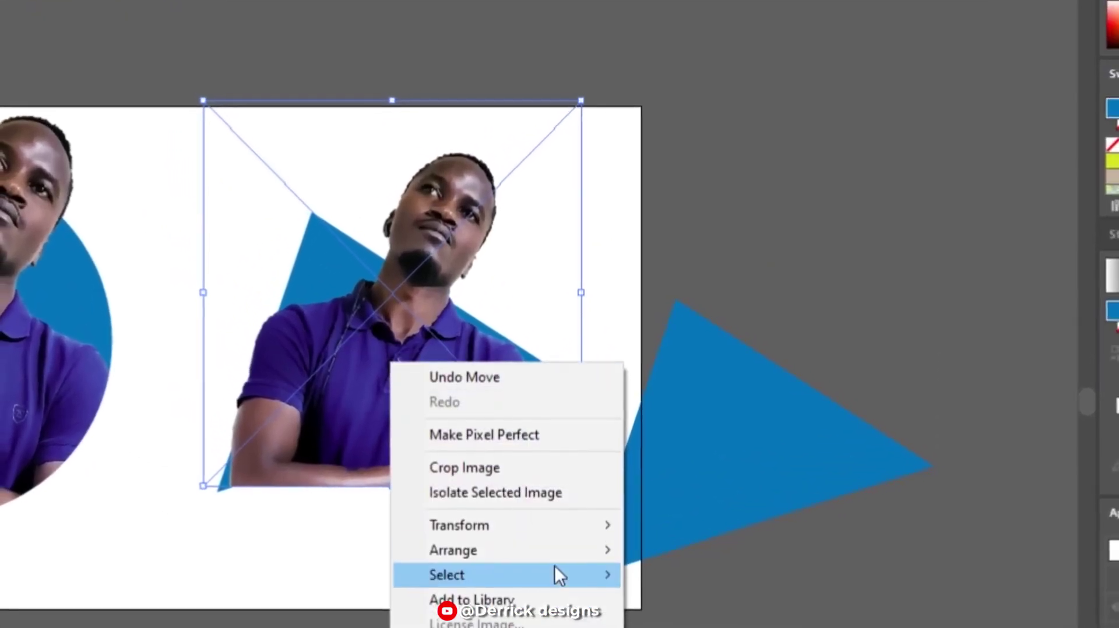
pyautogui.moveTo(523, 479)
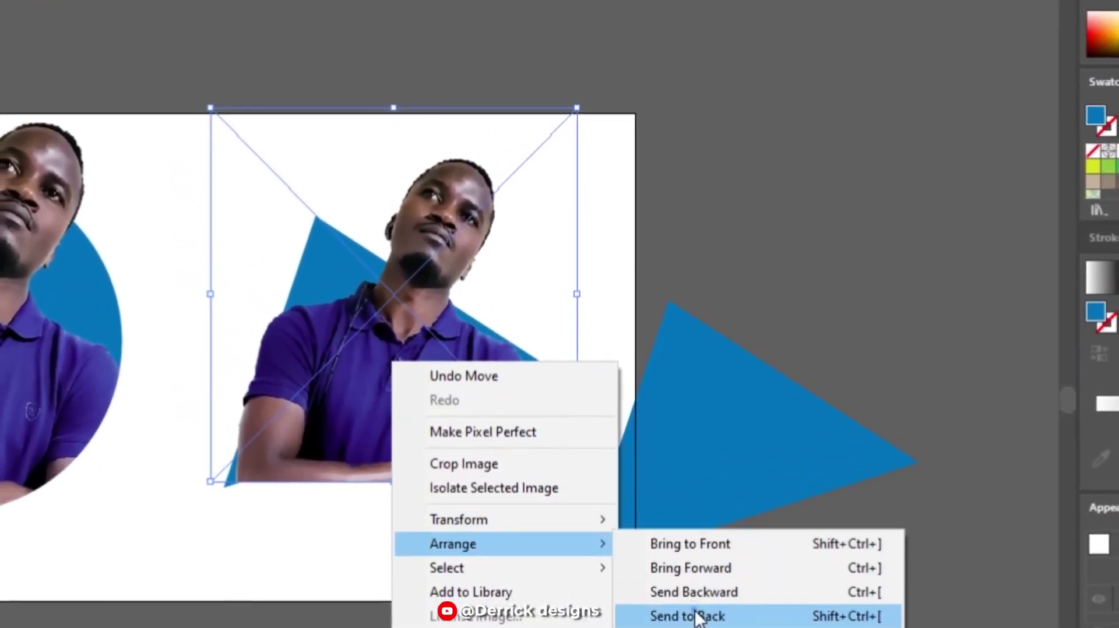
pyautogui.click(701, 618)
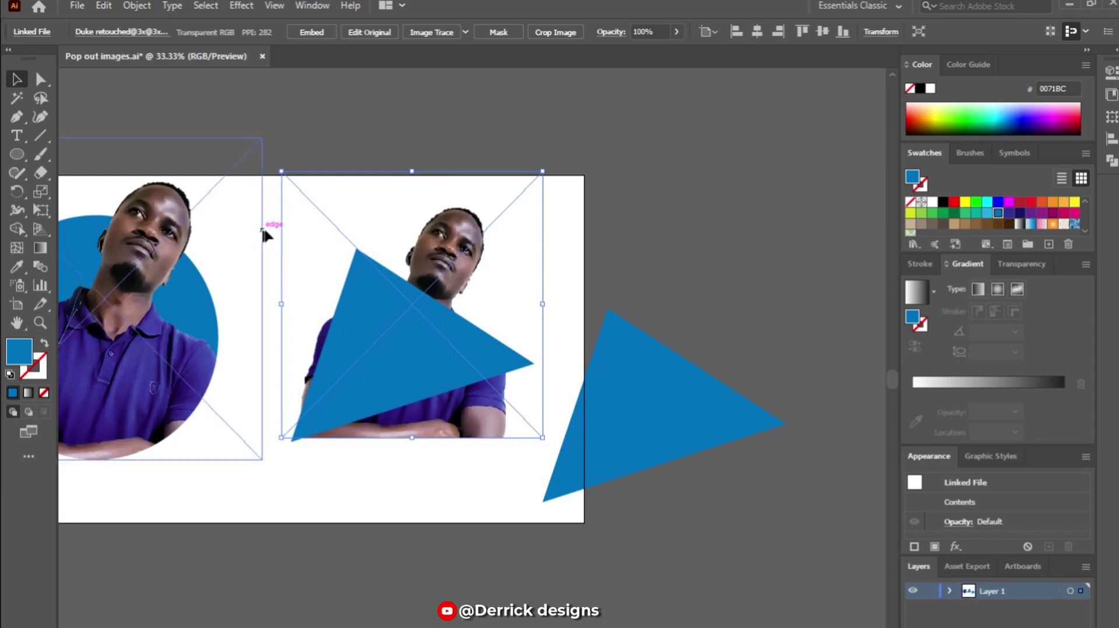
# Step: Select the original triangle together with the portrait and make a clipping mask from them
pyautogui.keyDown('shift'); pyautogui.click(397, 370); pyautogui.keyUp('shift')
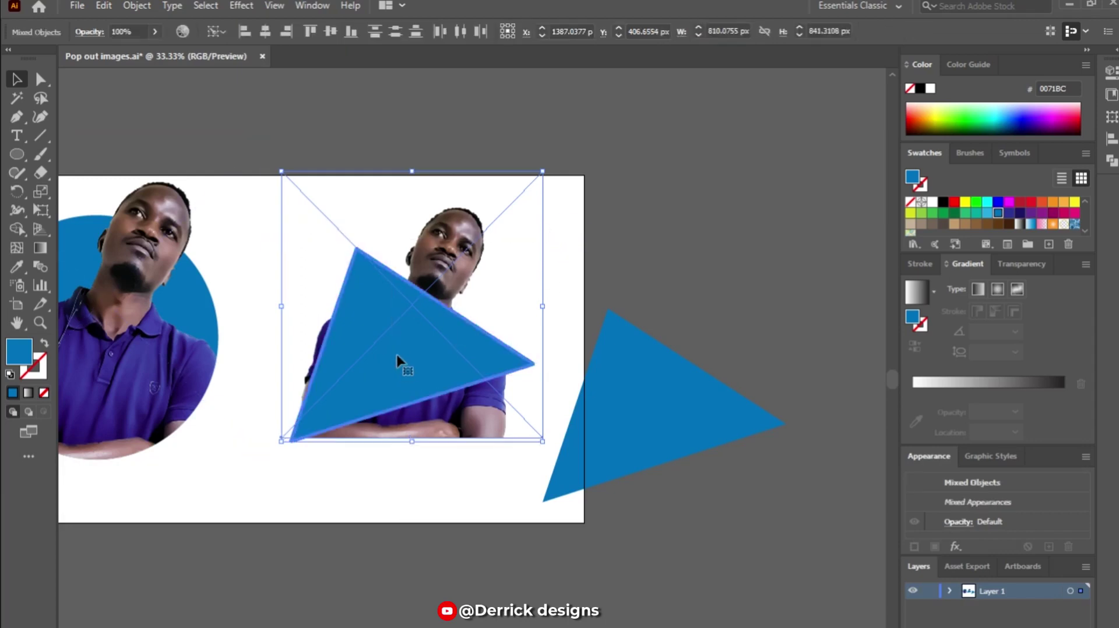
pyautogui.rightClick(402, 350)
pyautogui.click(478, 488)
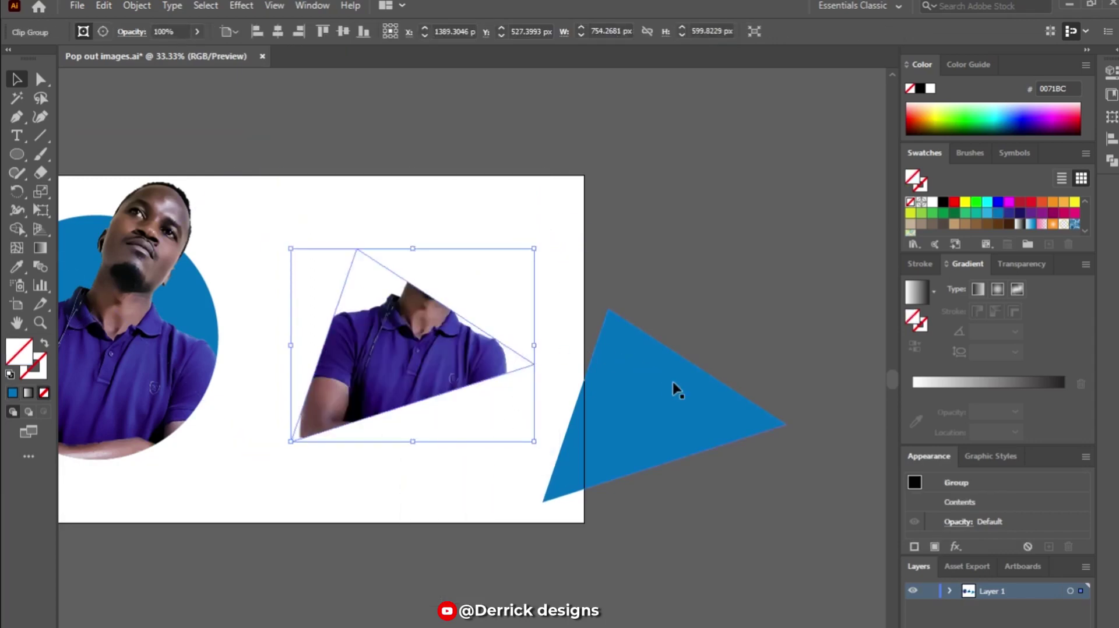
# Step: Move the spare blue triangle exactly over the clipped portrait and send it to the back
pyautogui.moveTo(674, 384); pyautogui.dragTo(423, 326)
pyautogui.rightClick(412, 321)
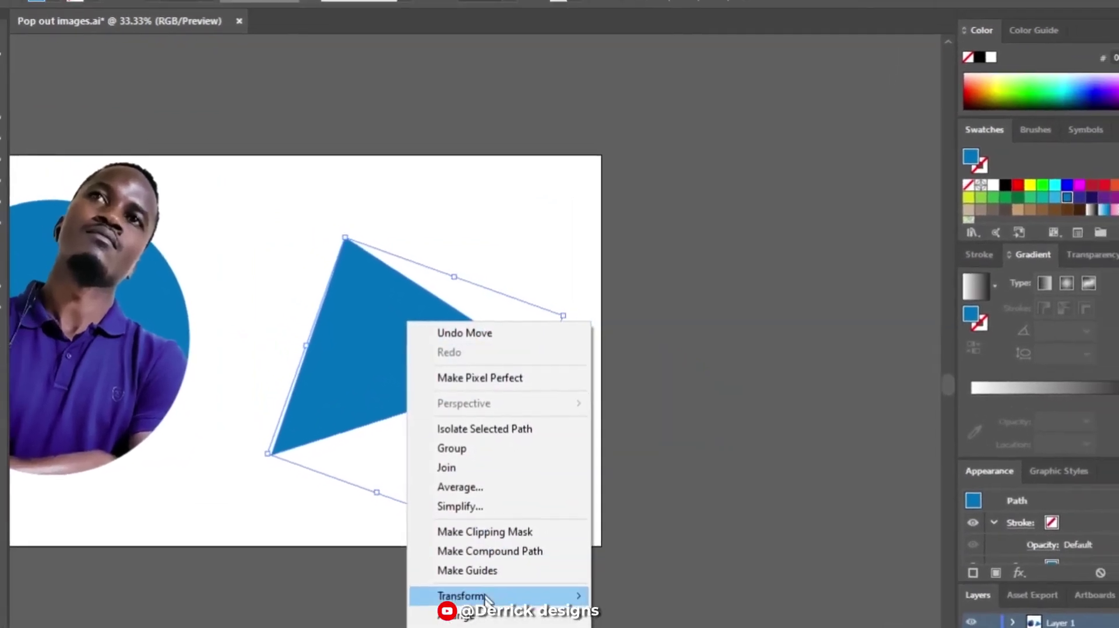
pyautogui.moveTo(487, 615)
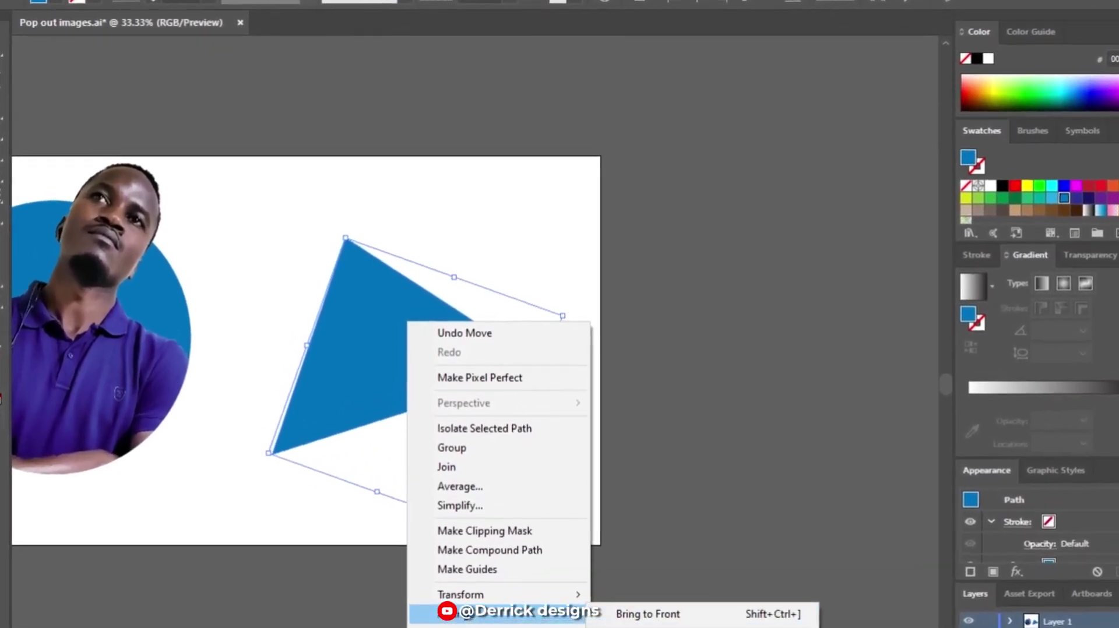
pyautogui.click(485, 531)
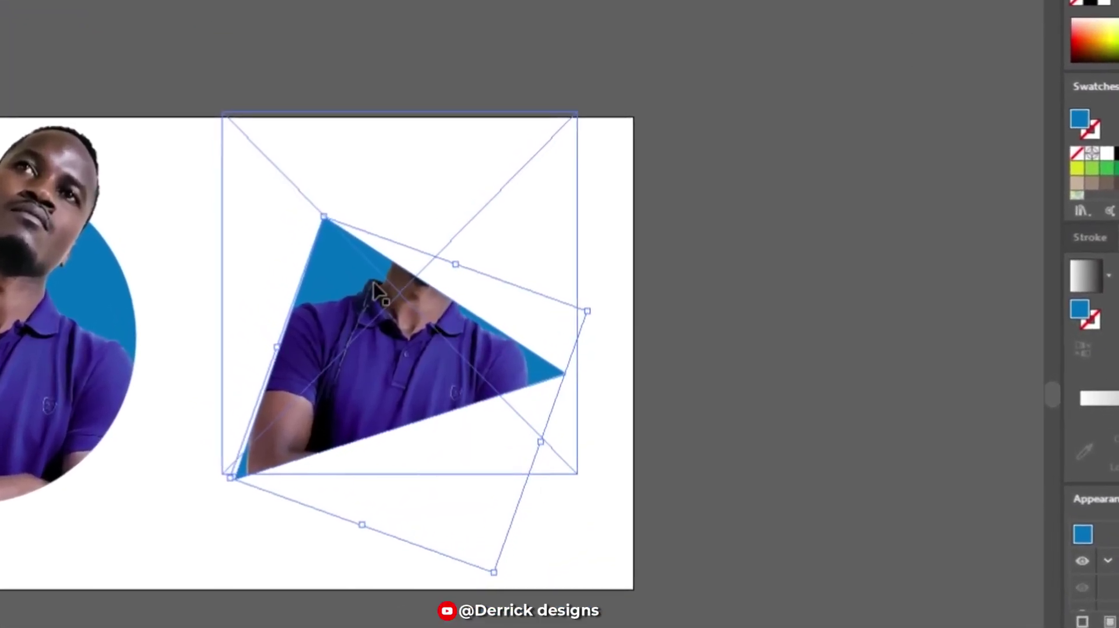
# Step: Move the portrait's clipping path top anchor up and to the right, well above the artboard's top edge, to reveal the whole head
pyautogui.click(374, 284)
pyautogui.click(32, 73)
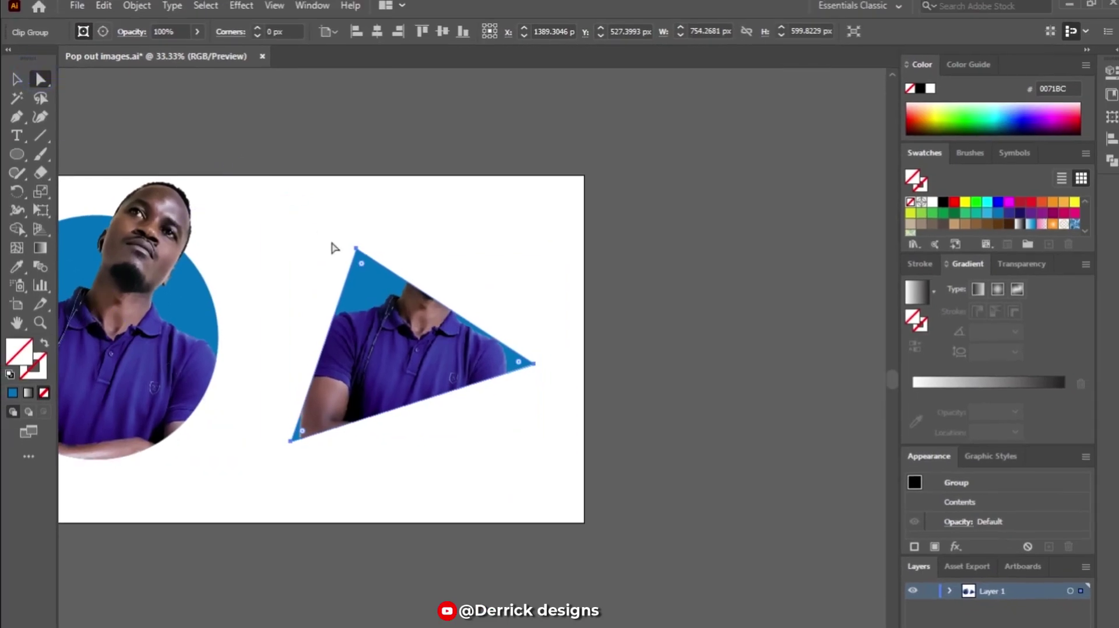
pyautogui.moveTo(358, 249); pyautogui.dragTo(445, 201)
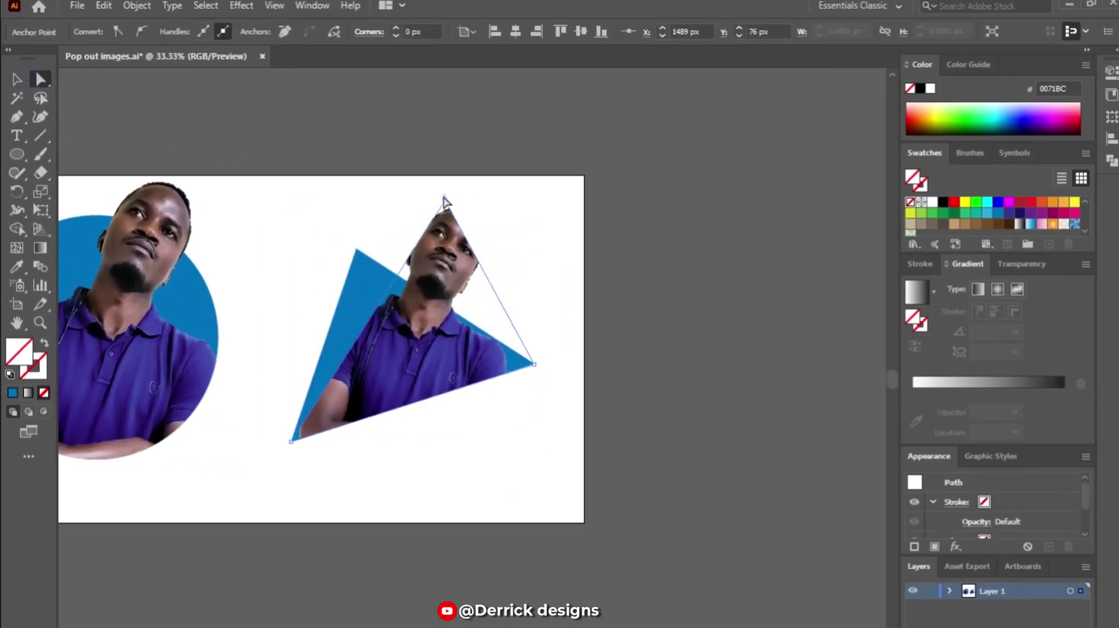
pyautogui.click(438, 173)
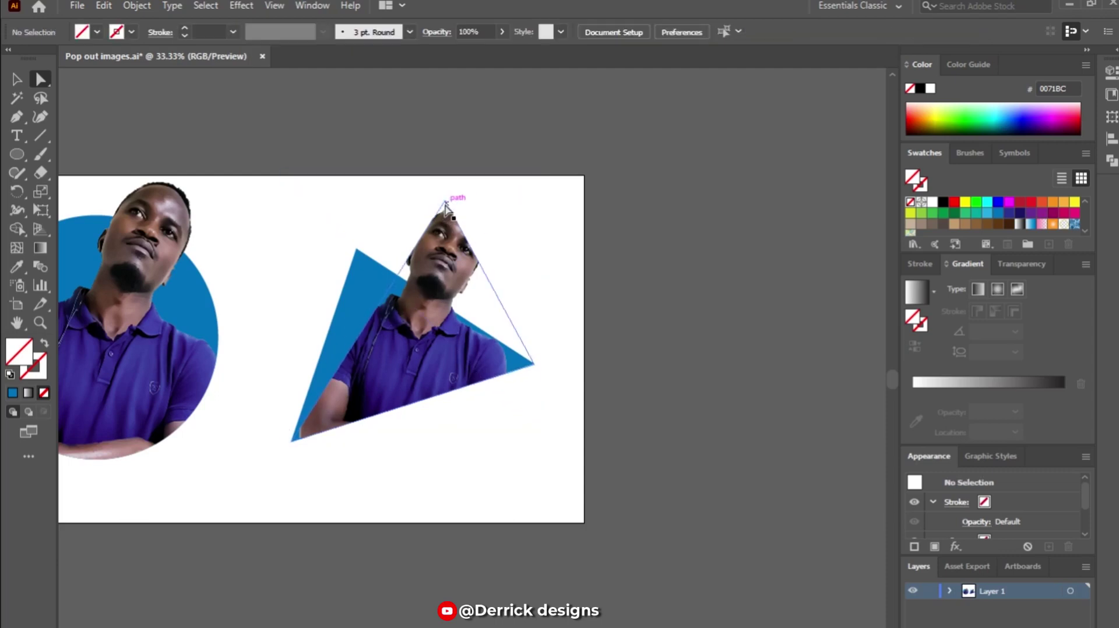
pyautogui.moveTo(445, 201); pyautogui.dragTo(458, 165)
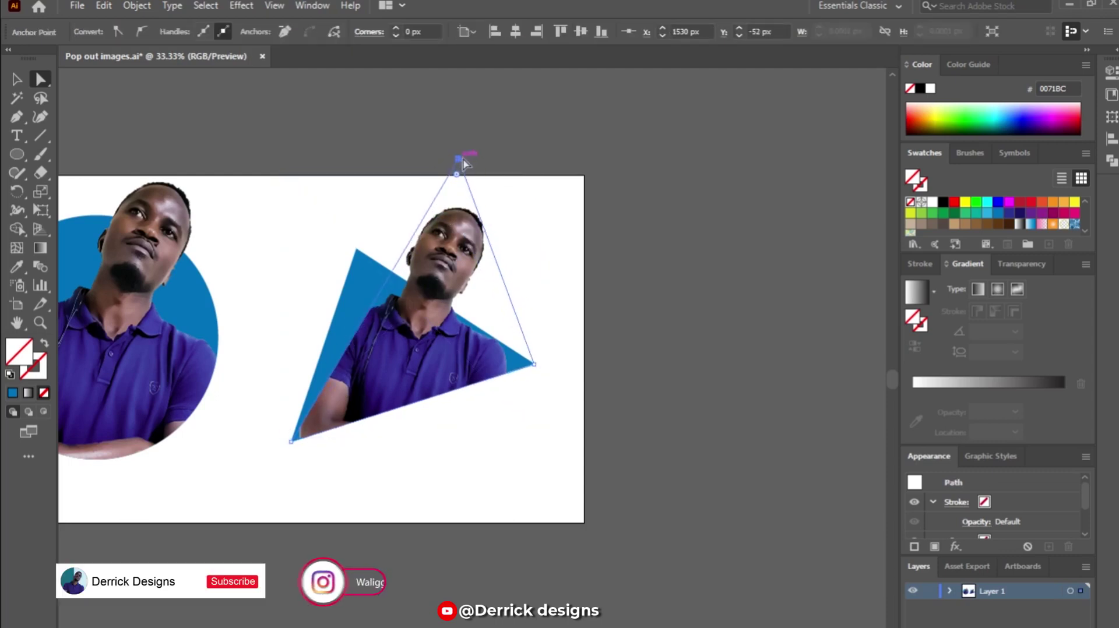
pyautogui.moveTo(450, 136); pyautogui.dragTo(454, 85)
# Step: Extend the clipping path's lower-left anchor to about X 863 px, Y 868 px, nudge its right anchor slightly outward, and deselect it
pyautogui.moveTo(286, 445); pyautogui.dragTo(241, 464)
pyautogui.moveTo(532, 373); pyautogui.dragTo(536, 369)
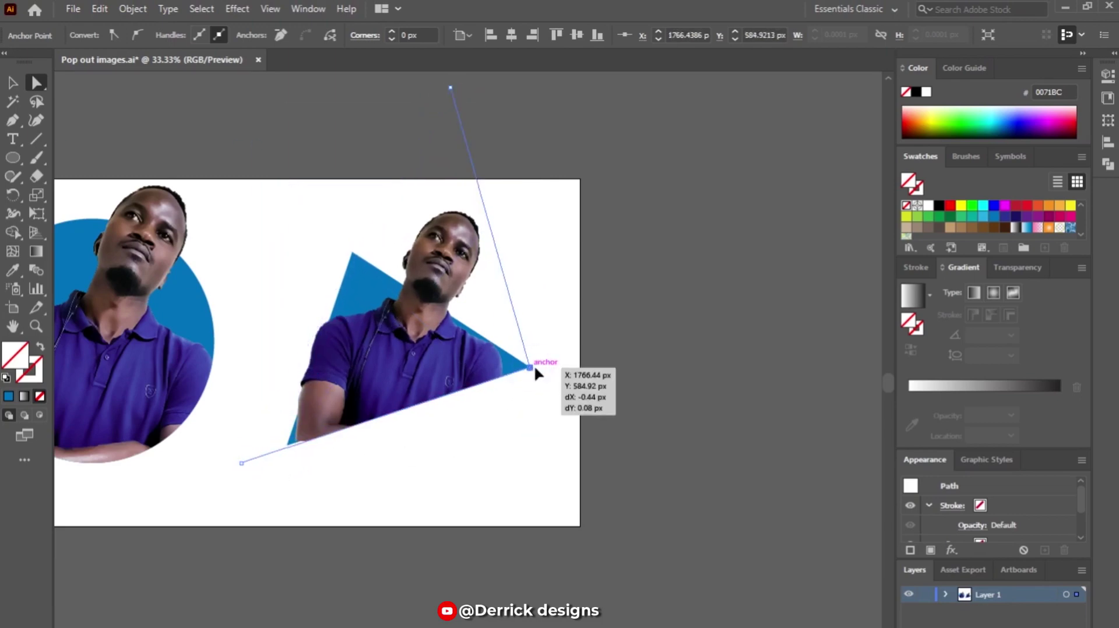
pyautogui.moveTo(241, 462)
pyautogui.mouseDown()
pyautogui.moveTo(261, 461)
pyautogui.moveTo(239, 458)
pyautogui.mouseUp()
pyautogui.click(14, 83)
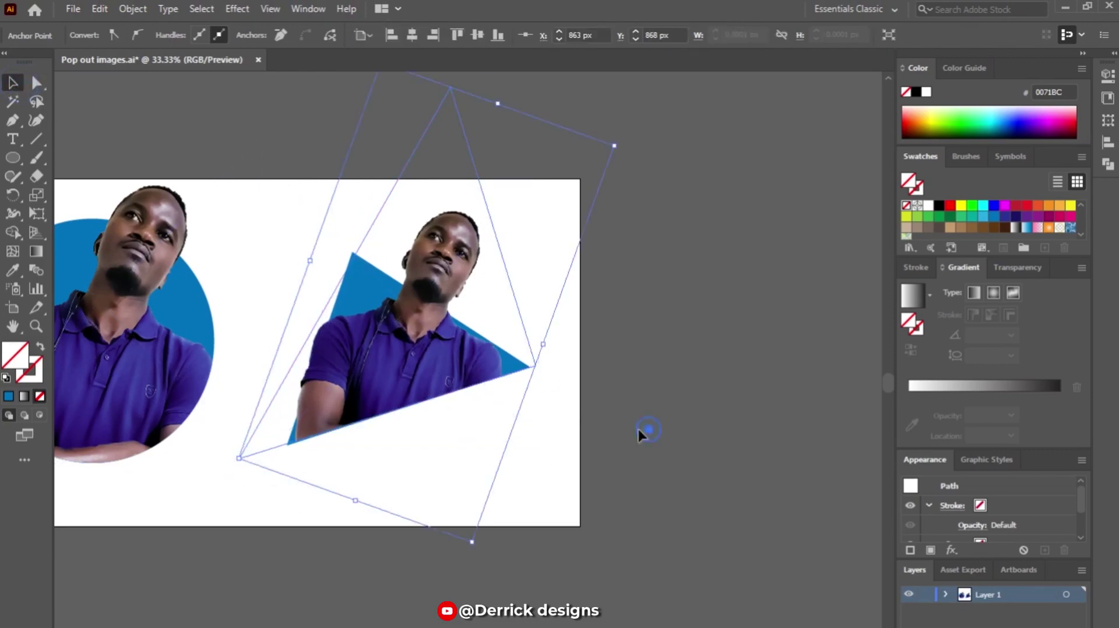
pyautogui.click(643, 433)
# Step: Select the blue background triangle for editing its individual anchors
pyautogui.click(354, 271)
pyautogui.click(37, 85)
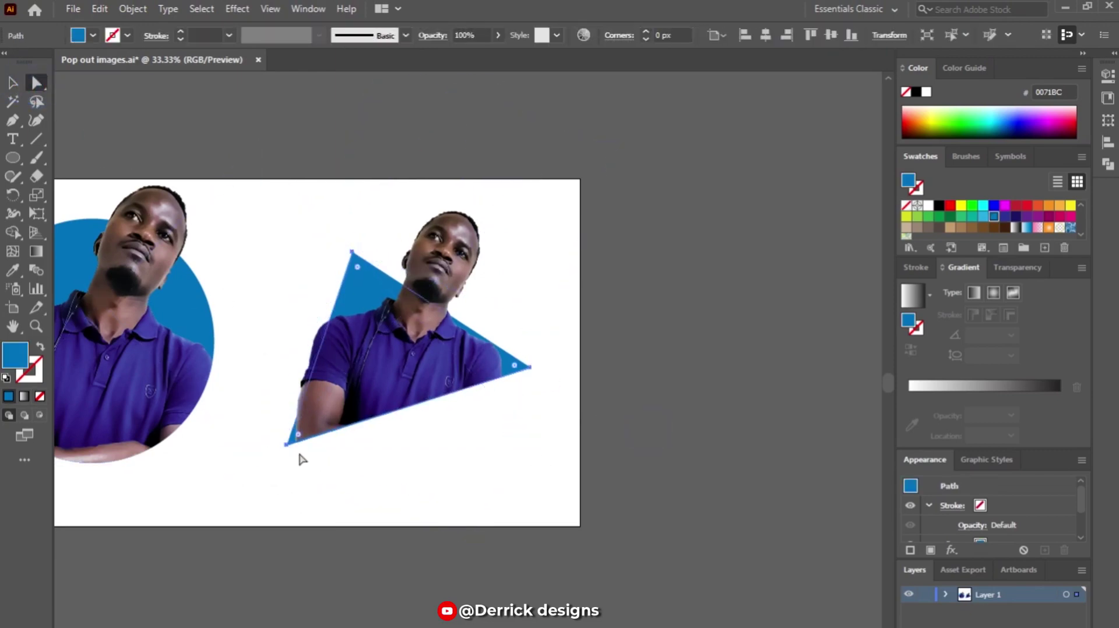